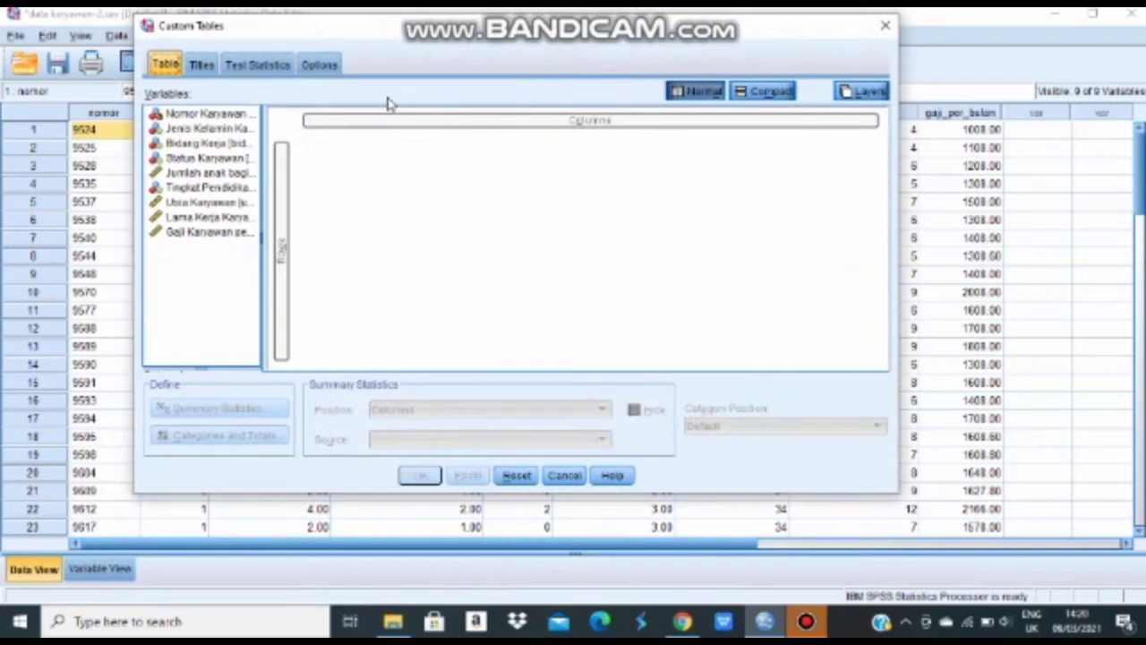
Build a custom table with Bidang Kerja in the columns and Status Karyawan in the rows, and generate it.
{"action": "left_click", "coordinate": [238, 144]}
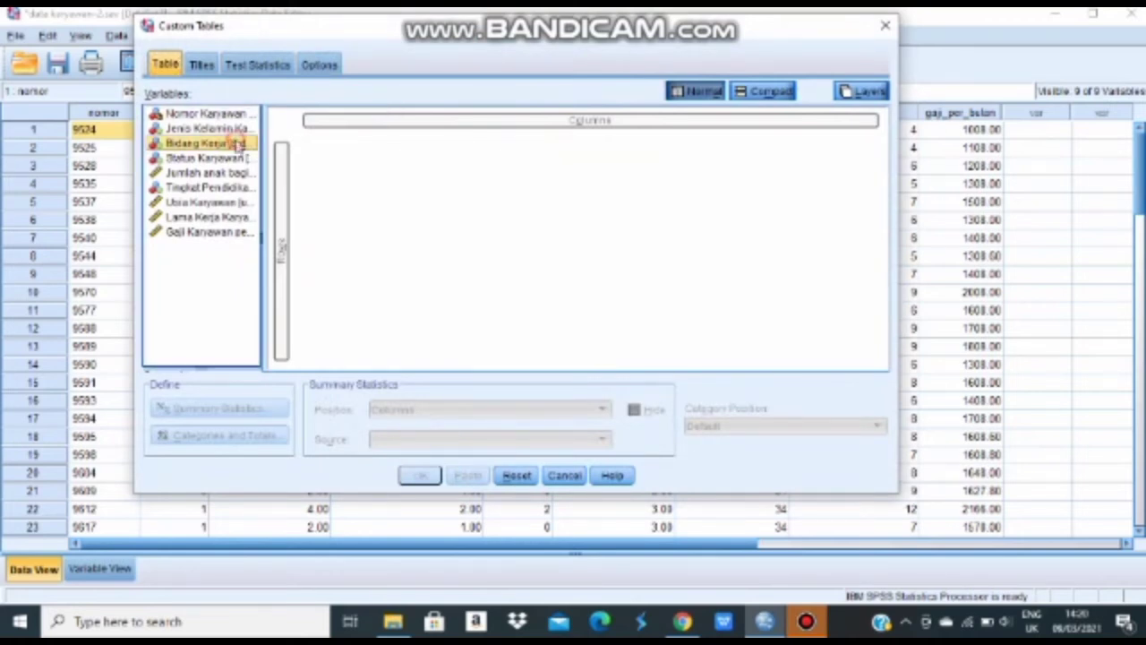
{"action": "left_click_drag", "start_coordinate": [236, 144], "coordinate": [555, 155]}
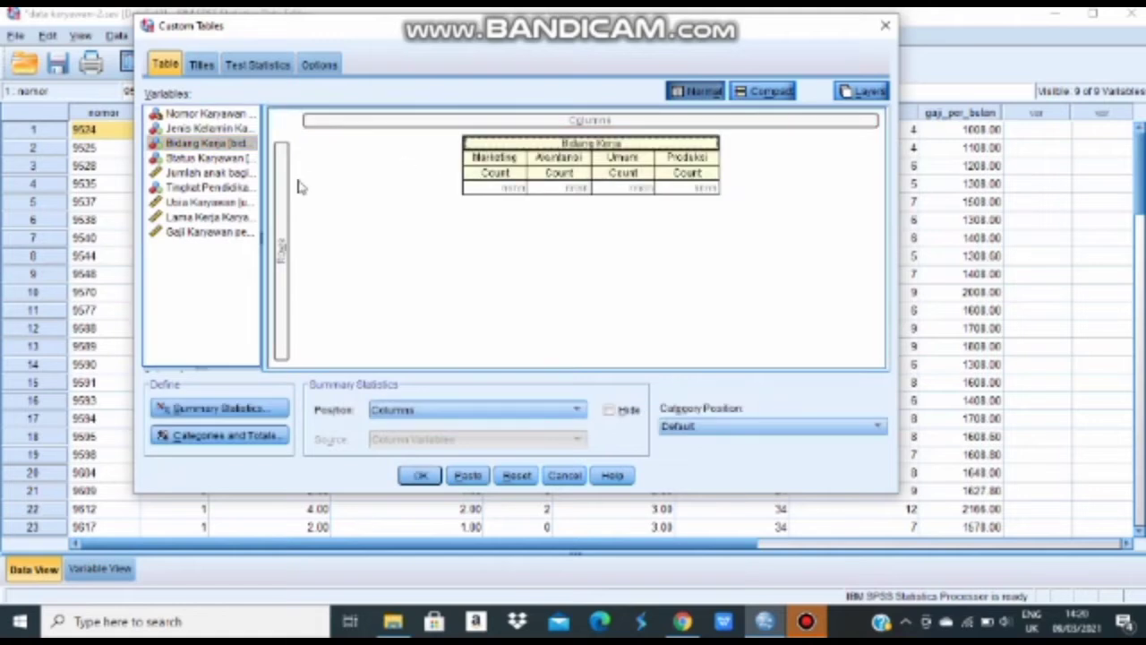
{"action": "left_click", "coordinate": [229, 159]}
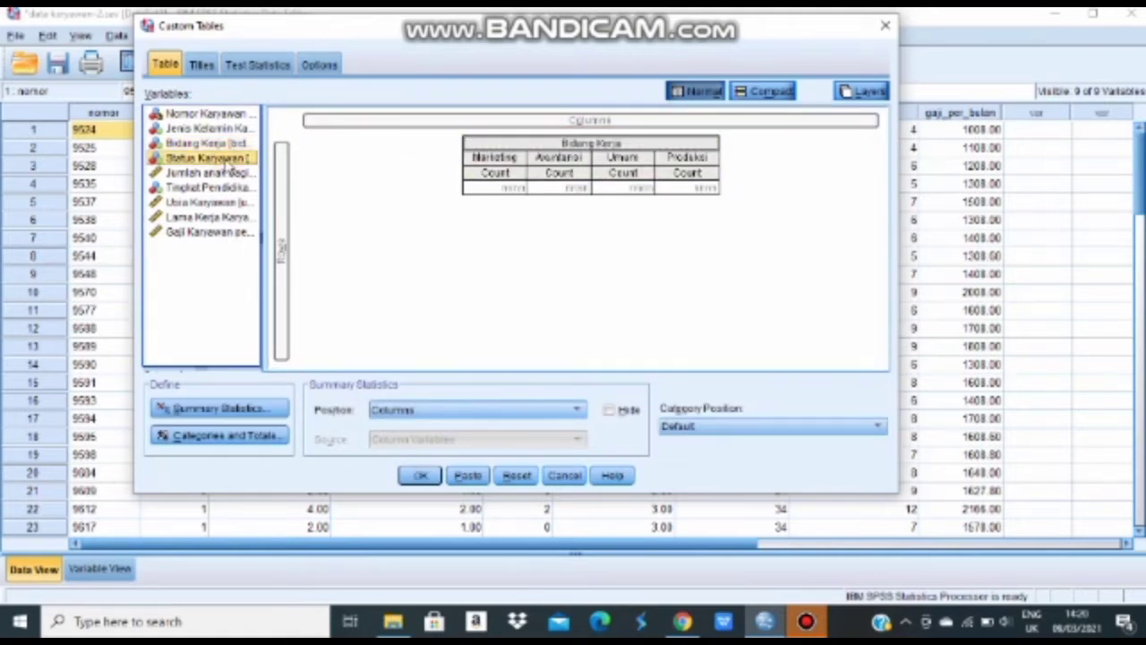
{"action": "left_click_drag", "start_coordinate": [228, 158], "coordinate": [306, 225]}
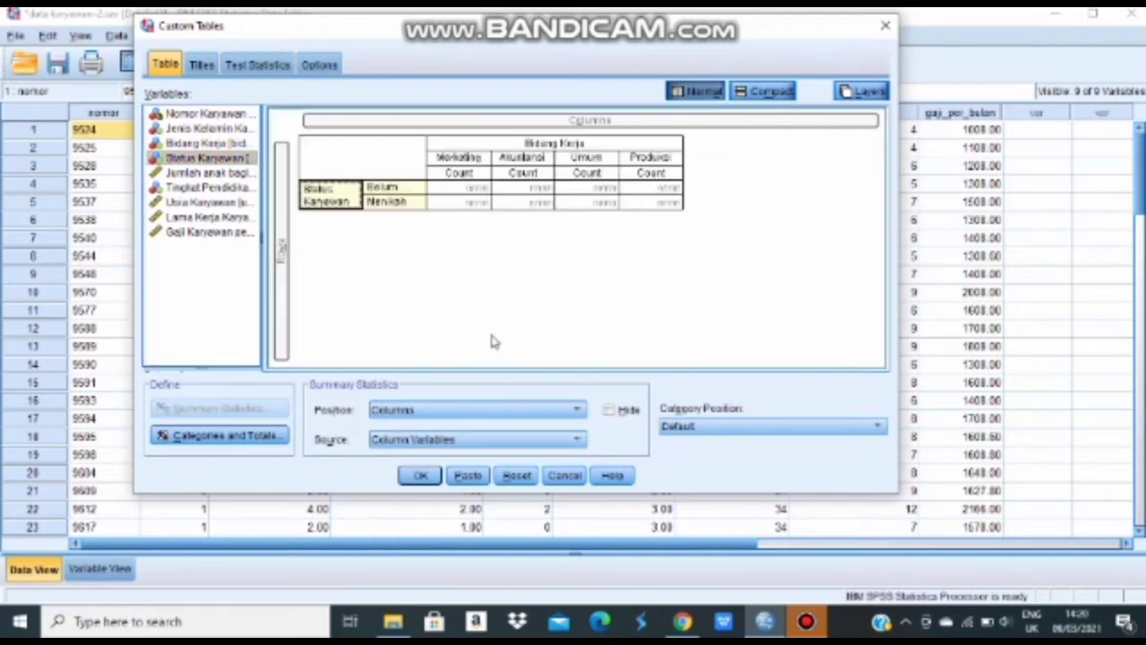
{"action": "left_click", "coordinate": [428, 475]}
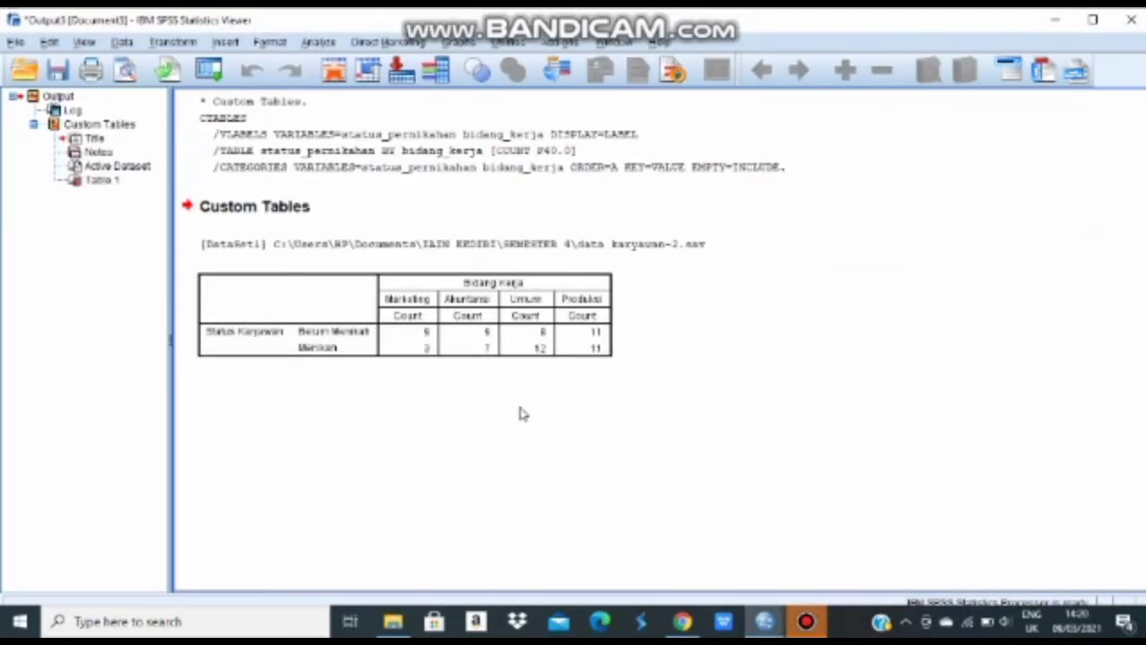
Return to the karyawan dataset, reopen Custom Tables and reset all of its settings.
{"action": "mouse_move", "coordinate": [761, 625]}
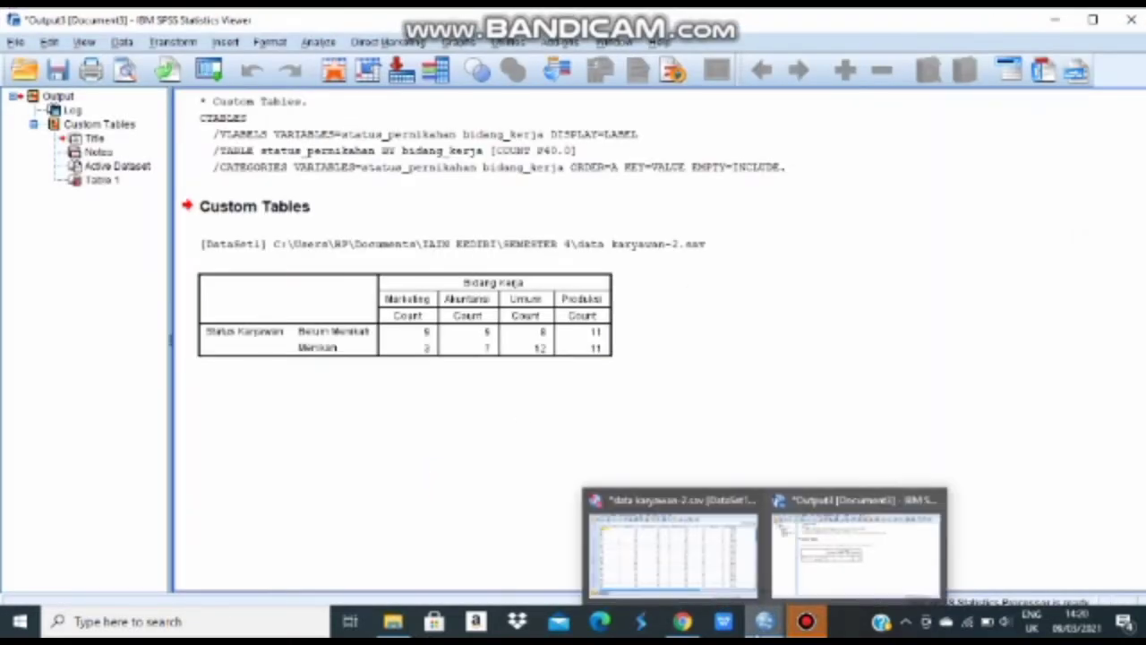
{"action": "left_click", "coordinate": [730, 564]}
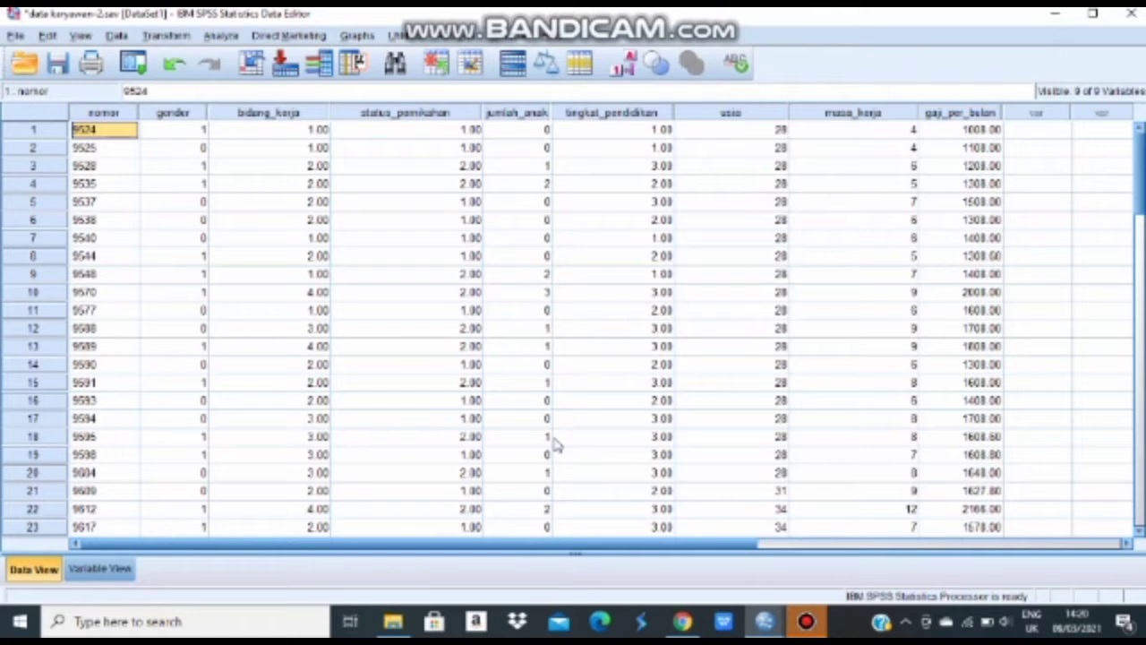
{"action": "left_click", "coordinate": [213, 37]}
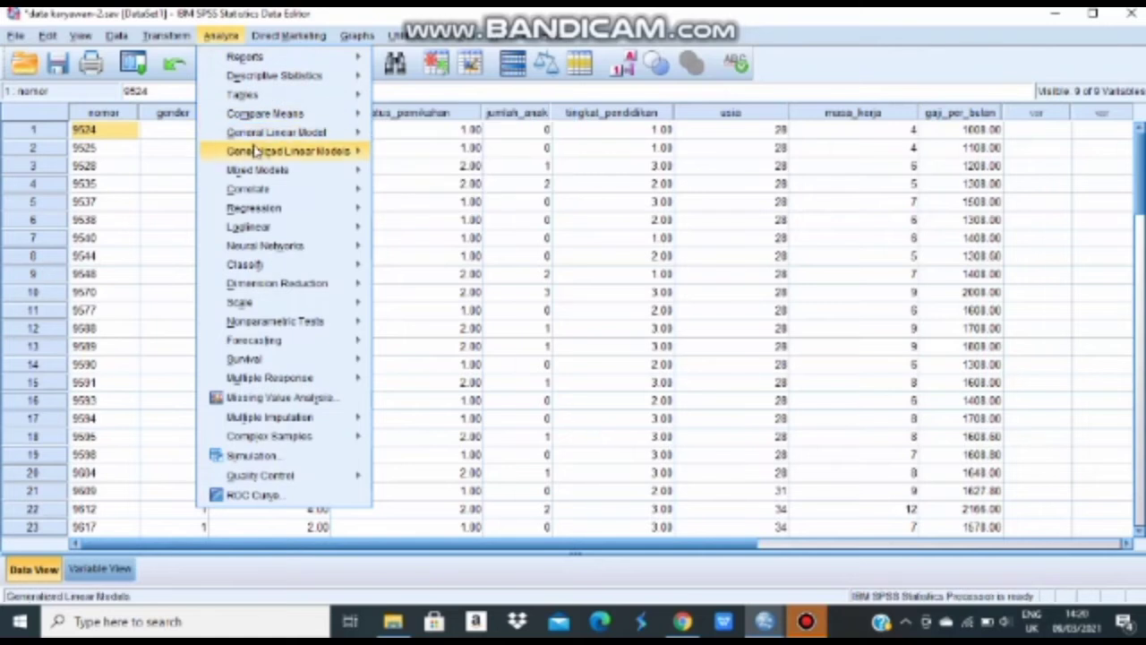
{"action": "mouse_move", "coordinate": [274, 96]}
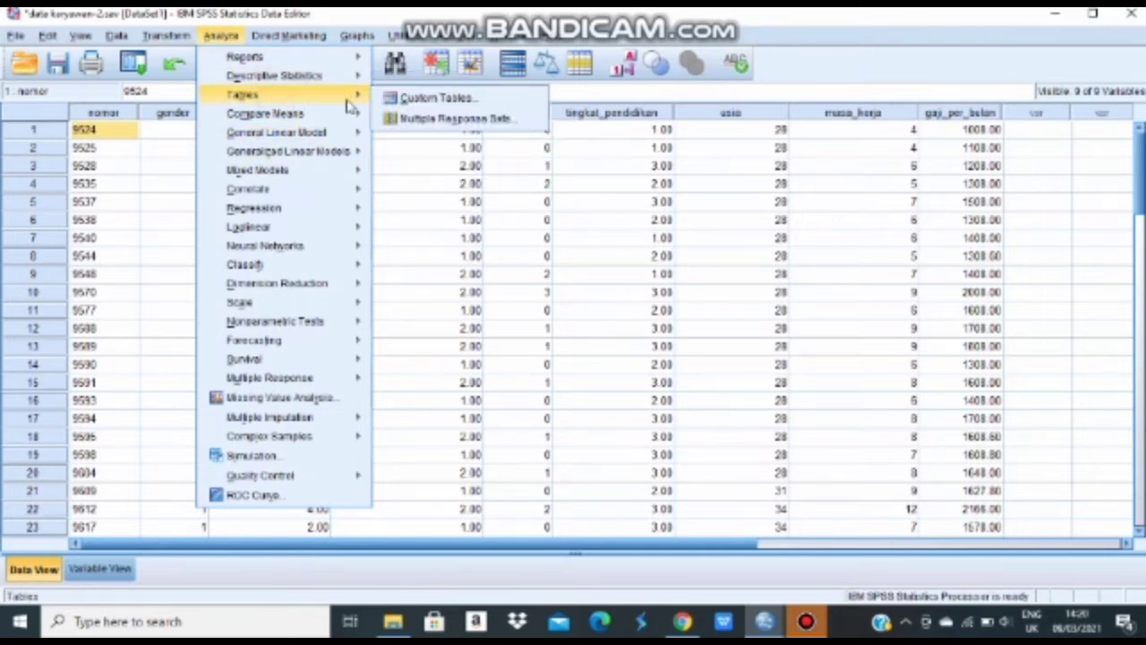
{"action": "left_click", "coordinate": [395, 99]}
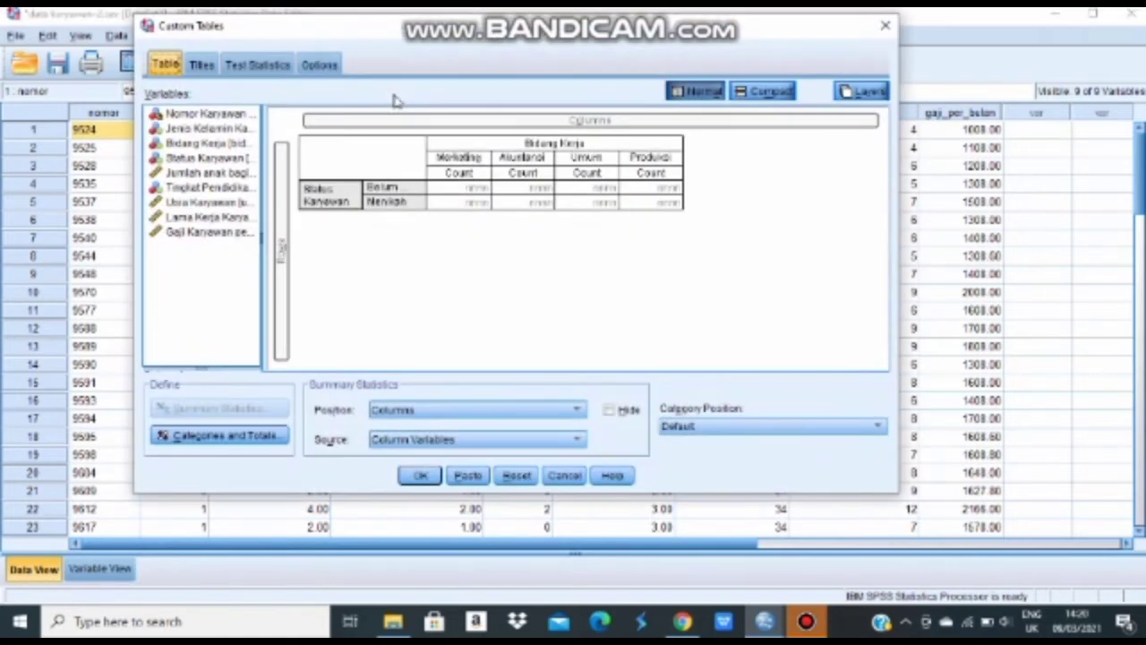
{"action": "left_click", "coordinate": [507, 477]}
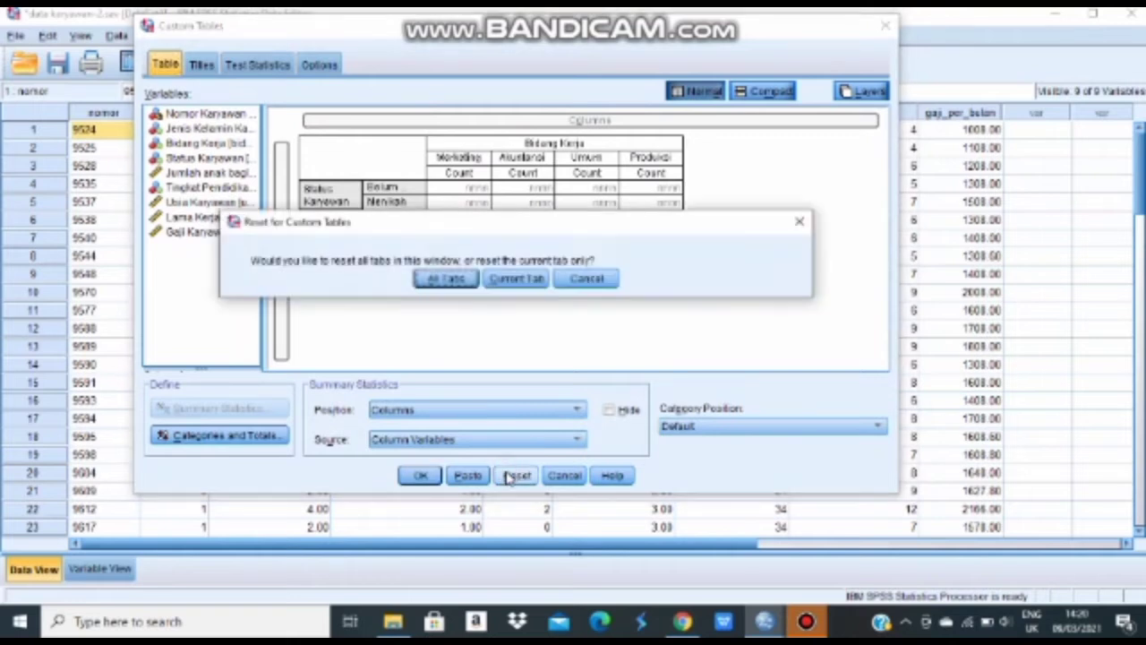
{"action": "left_click", "coordinate": [455, 279]}
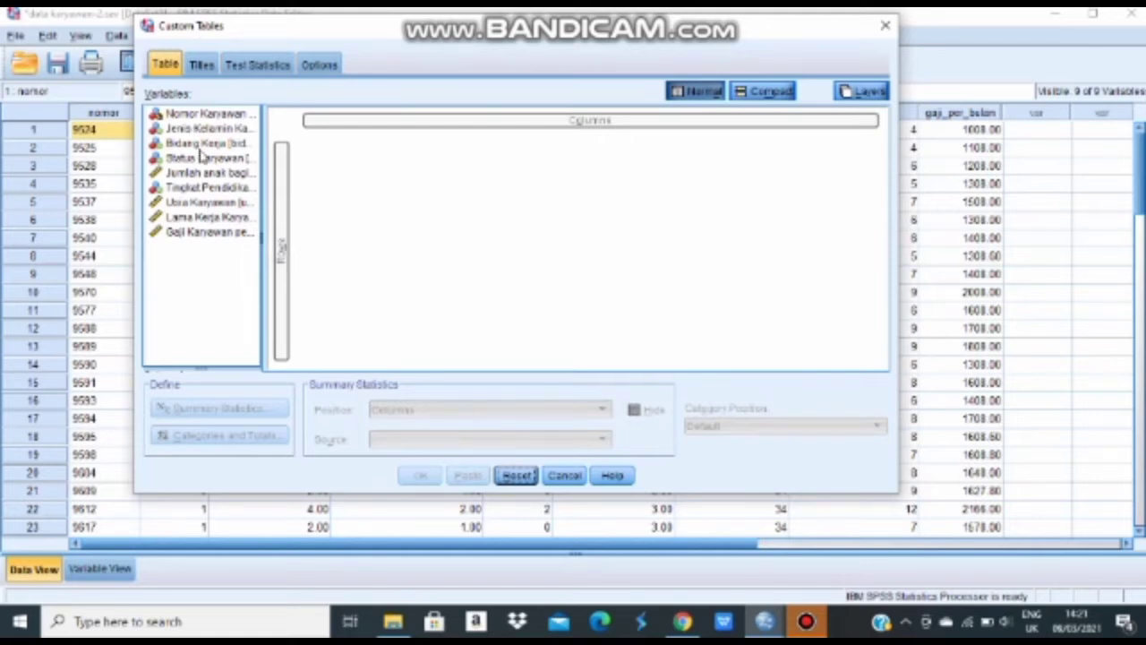
Lay out the table with Bidang Kerja as columns, Status Karyawan as rows, and Gaji Karyawan per bulan nested within the status rows.
{"action": "left_click_drag", "start_coordinate": [204, 144], "coordinate": [636, 141]}
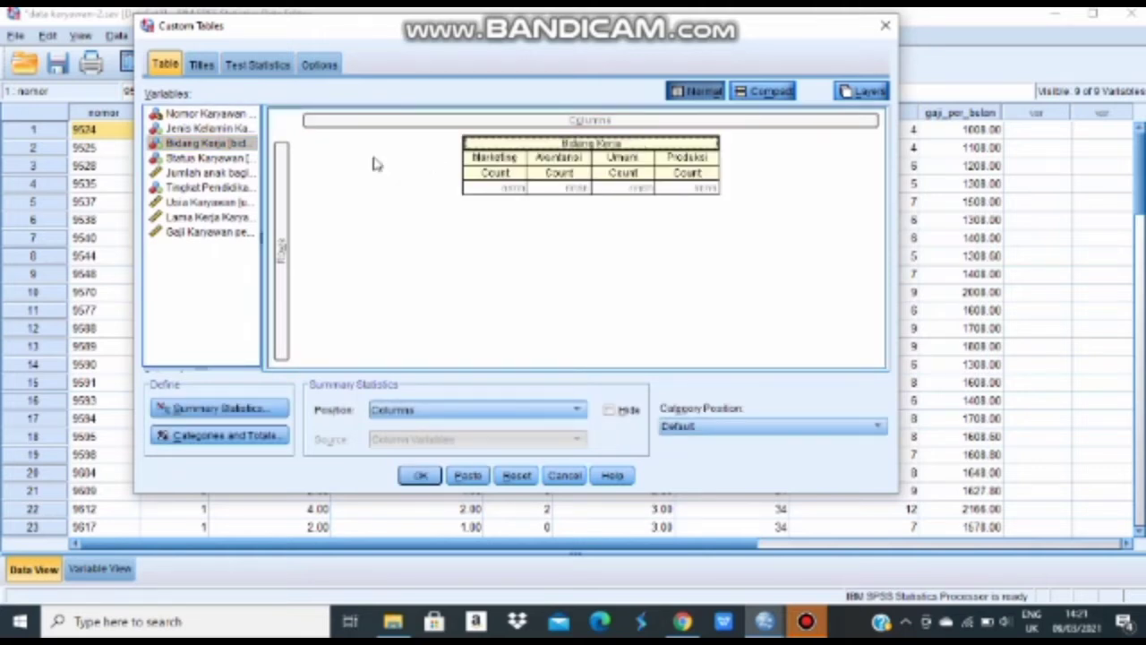
{"action": "left_click_drag", "start_coordinate": [247, 159], "coordinate": [320, 220]}
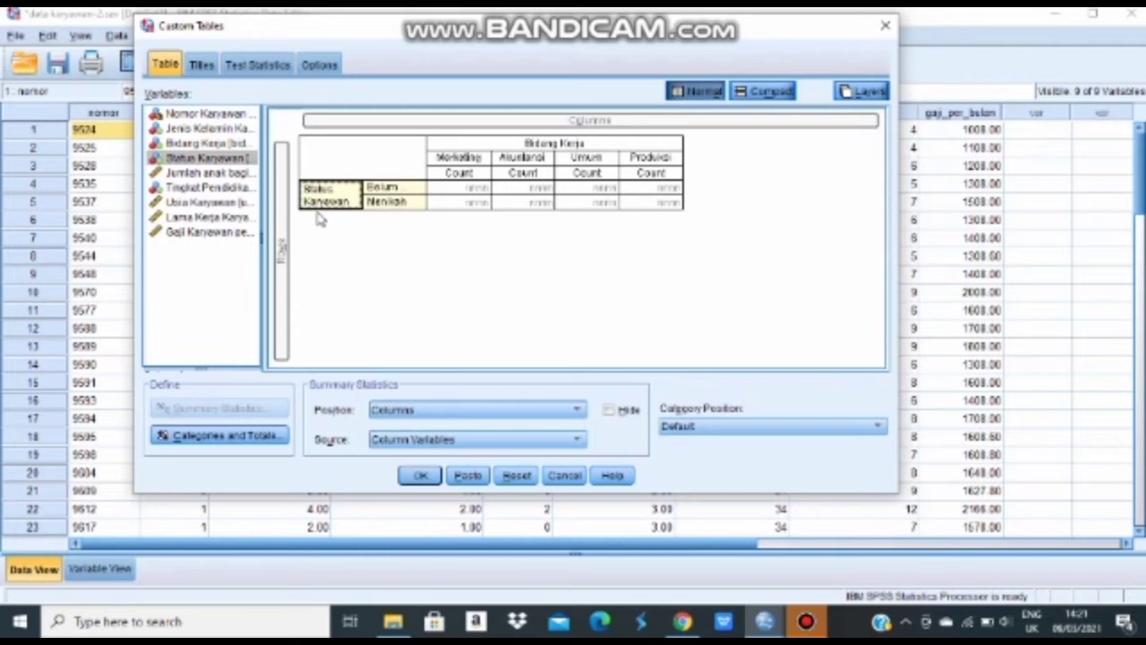
{"action": "left_click", "coordinate": [225, 233]}
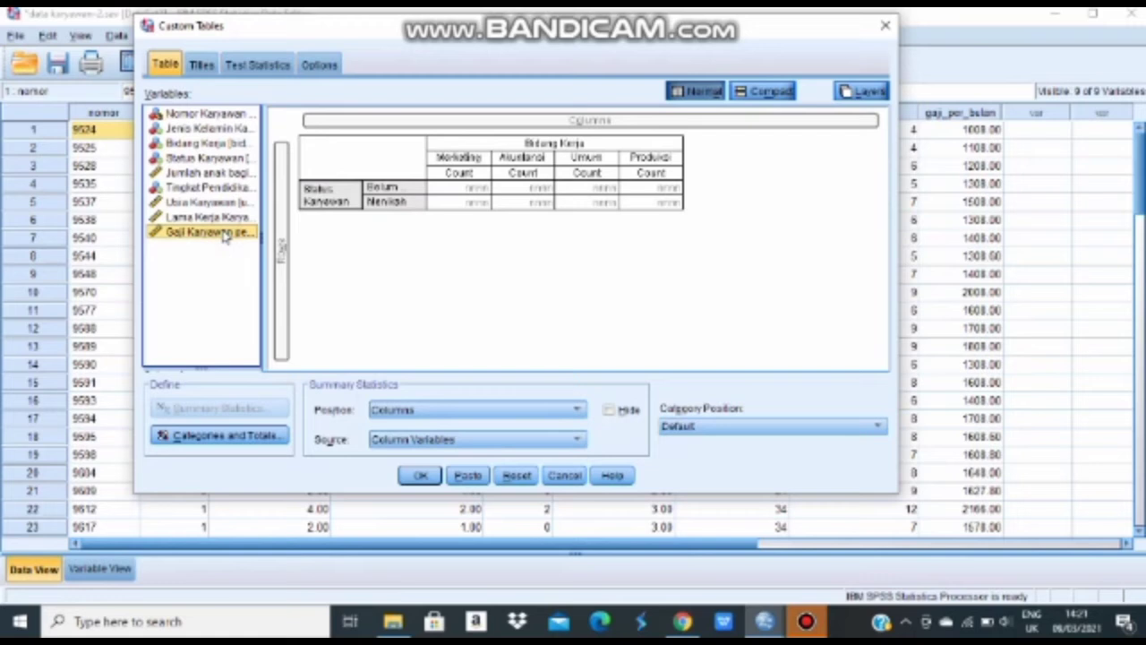
{"action": "left_click_drag", "start_coordinate": [225, 233], "coordinate": [434, 192]}
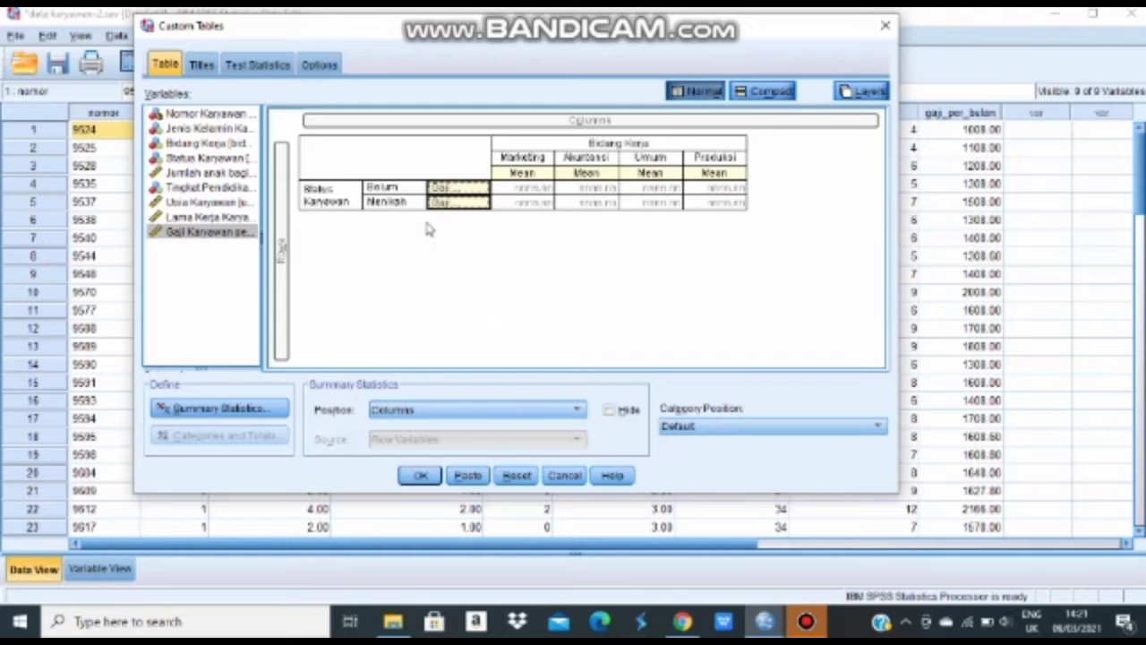
Add Percentile 25 to the summary statistics of Gaji Karyawan per bulan and apply it to the selection.
{"action": "double_click", "coordinate": [457, 193]}
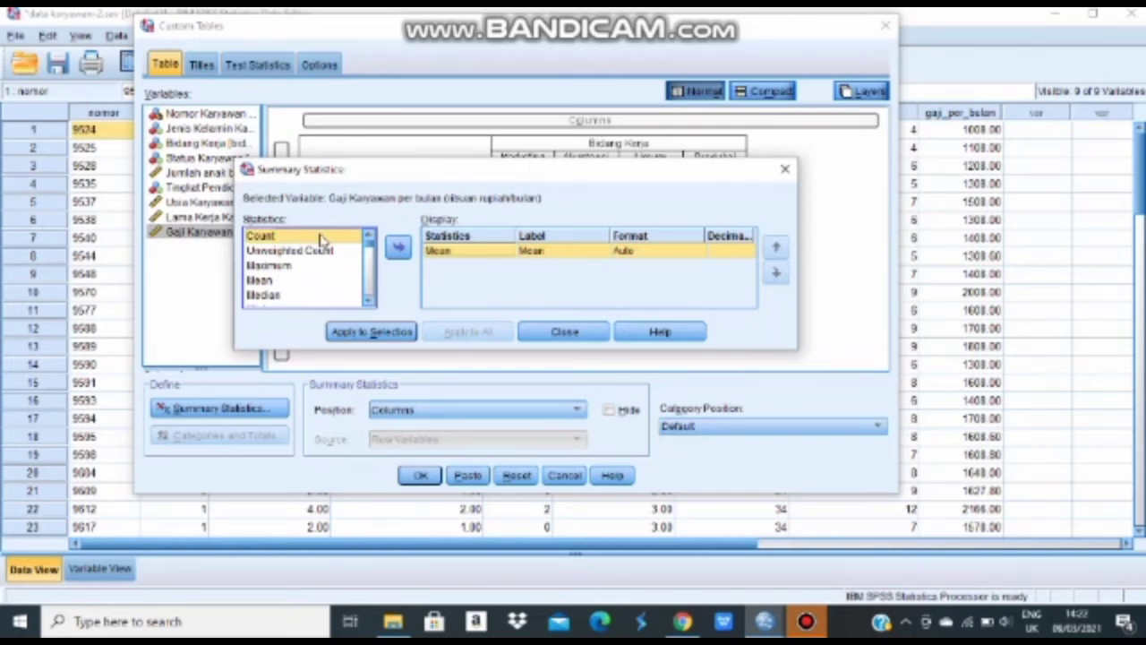
{"action": "scroll", "coordinate": [331, 275], "scroll_direction": "down", "scroll_amount": 3}
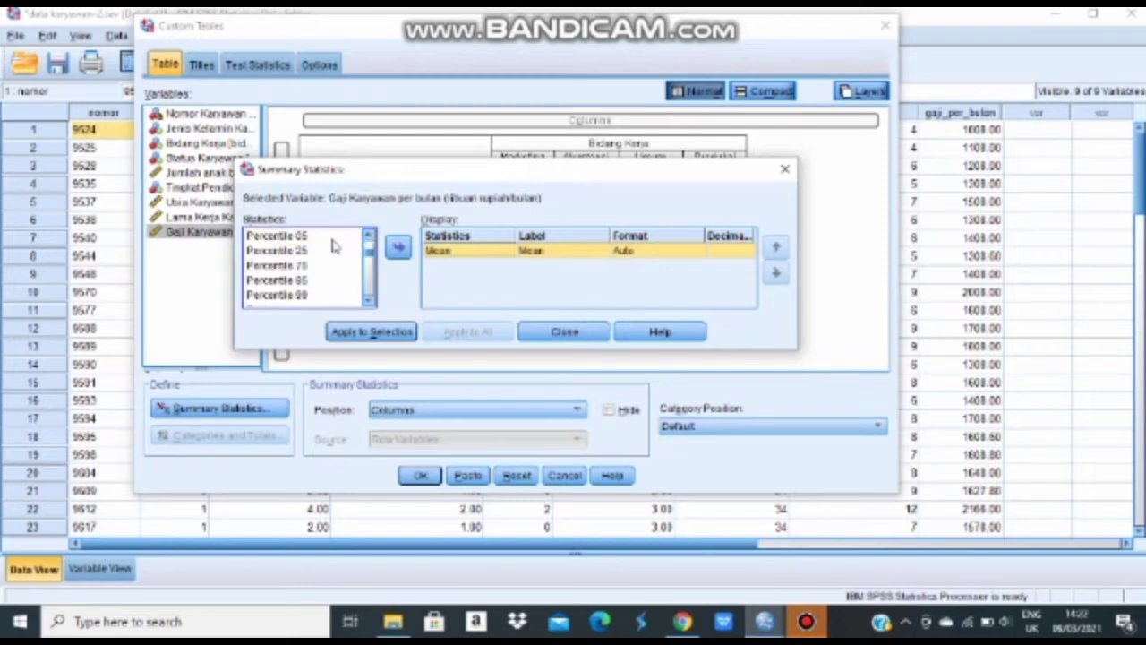
{"action": "left_click", "coordinate": [310, 257]}
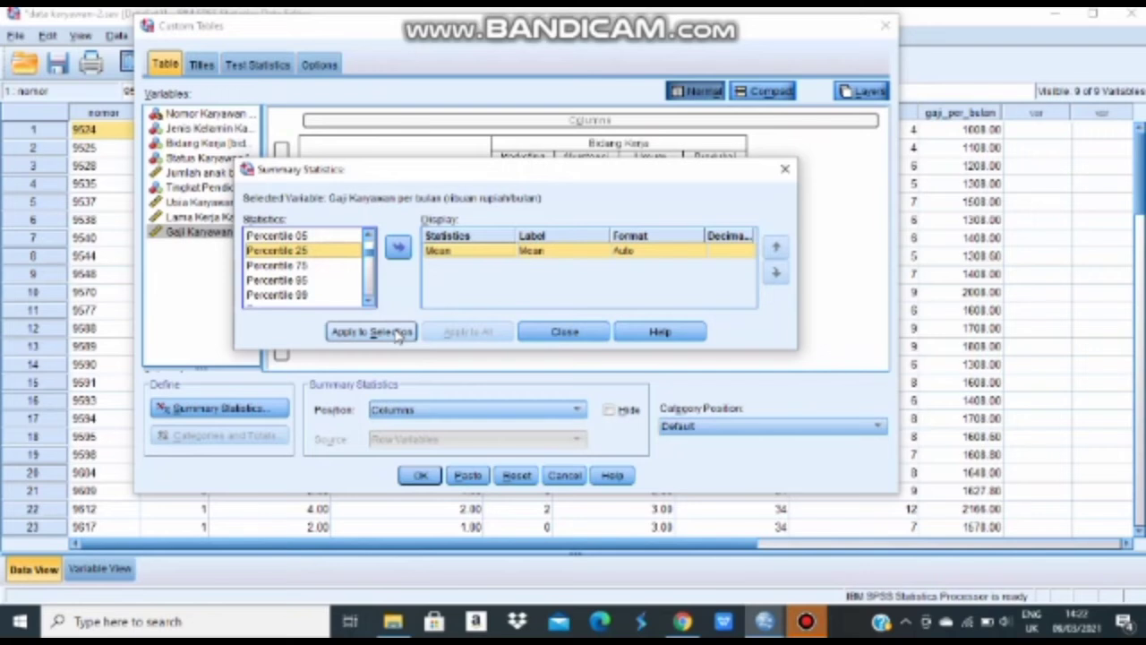
{"action": "left_click_drag", "start_coordinate": [335, 251], "coordinate": [435, 273]}
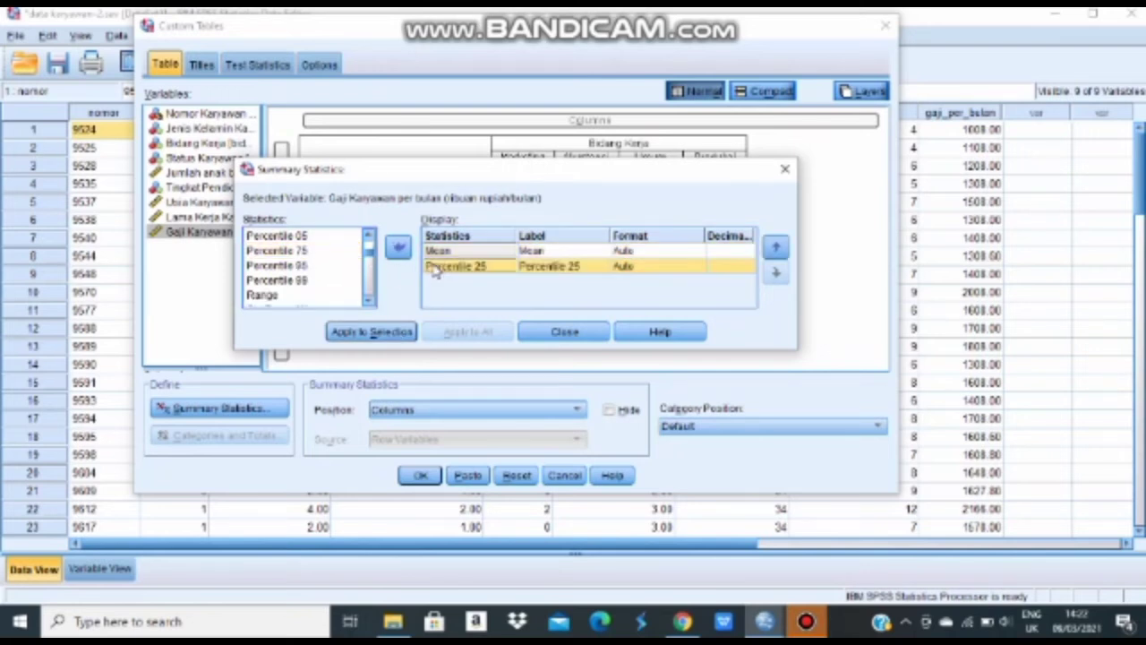
{"action": "left_click", "coordinate": [394, 333]}
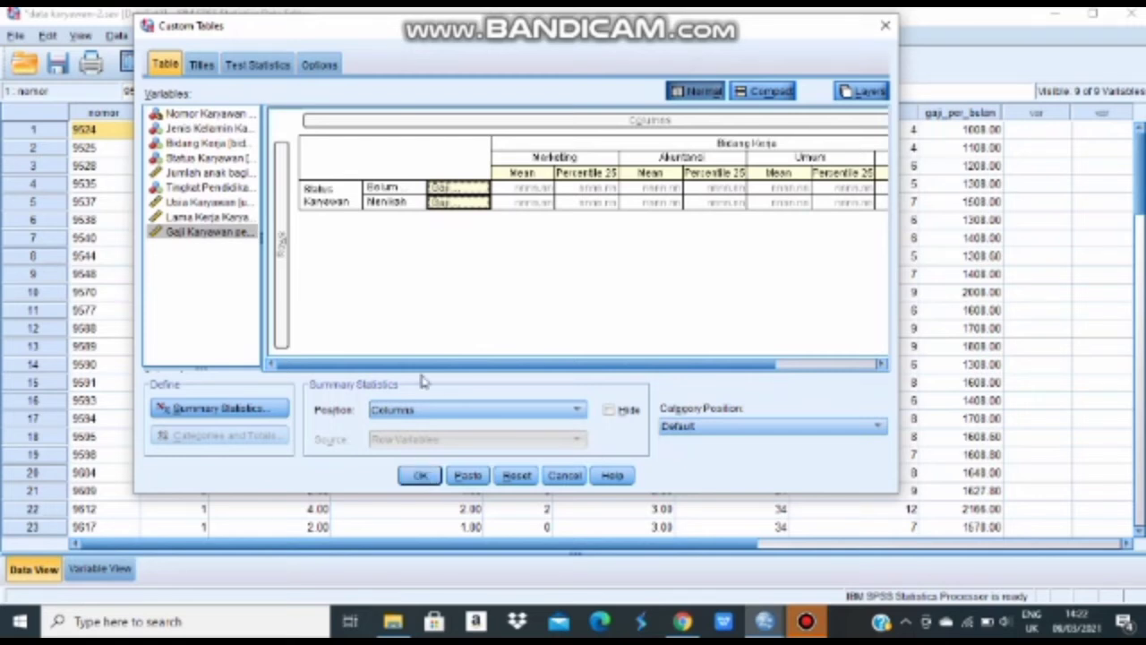
Set the table title to "KOMPOSISI GAJI KARYAWAN BELUM MENIKAH DAN TELAH MENIKAH BERDASARKAN BIDANG KERJA".
{"action": "left_click", "coordinate": [215, 68]}
{"action": "left_click", "coordinate": [254, 164]}
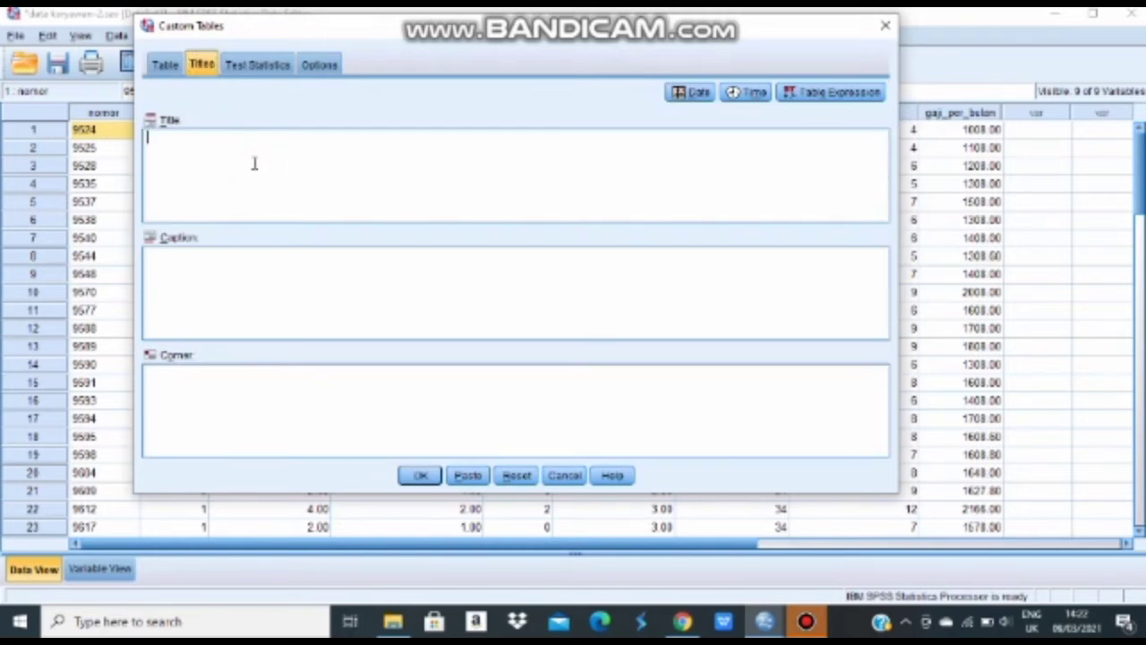
{"action": "type", "text": "KOMPOSISI GAJI KARYAWA"}
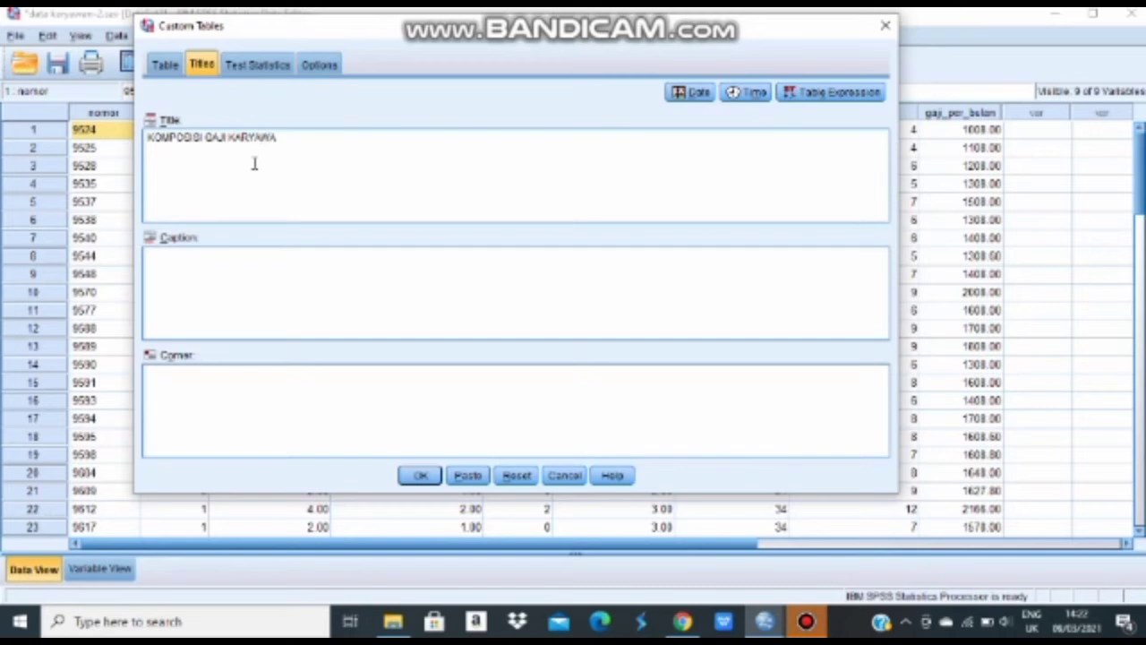
{"action": "type", "text": "N BELUM MENIKA"}
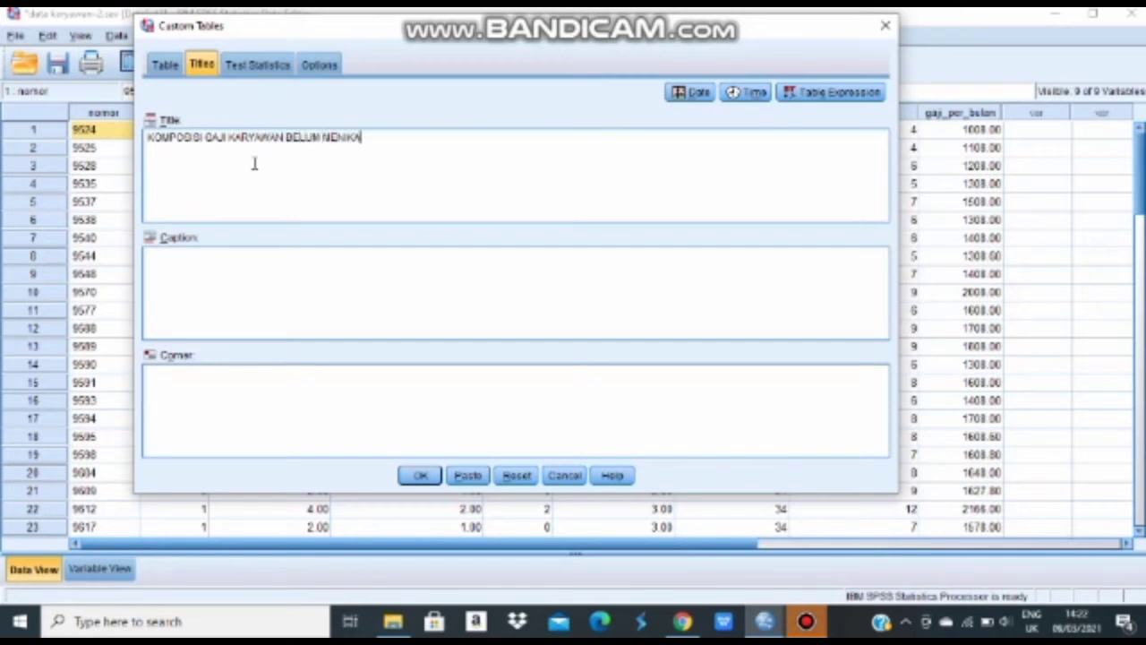
{"action": "type", "text": "H DAN TELAH MENIKAH BERDASARKAN"}
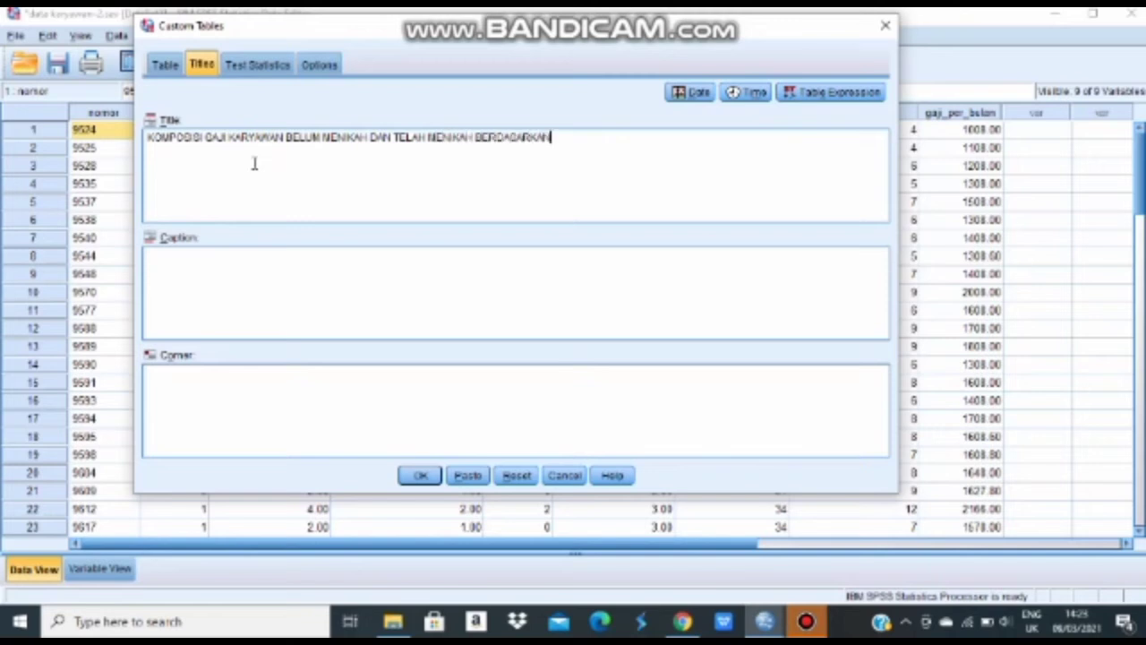
{"action": "type", "text": " BIDANG KERJA"}
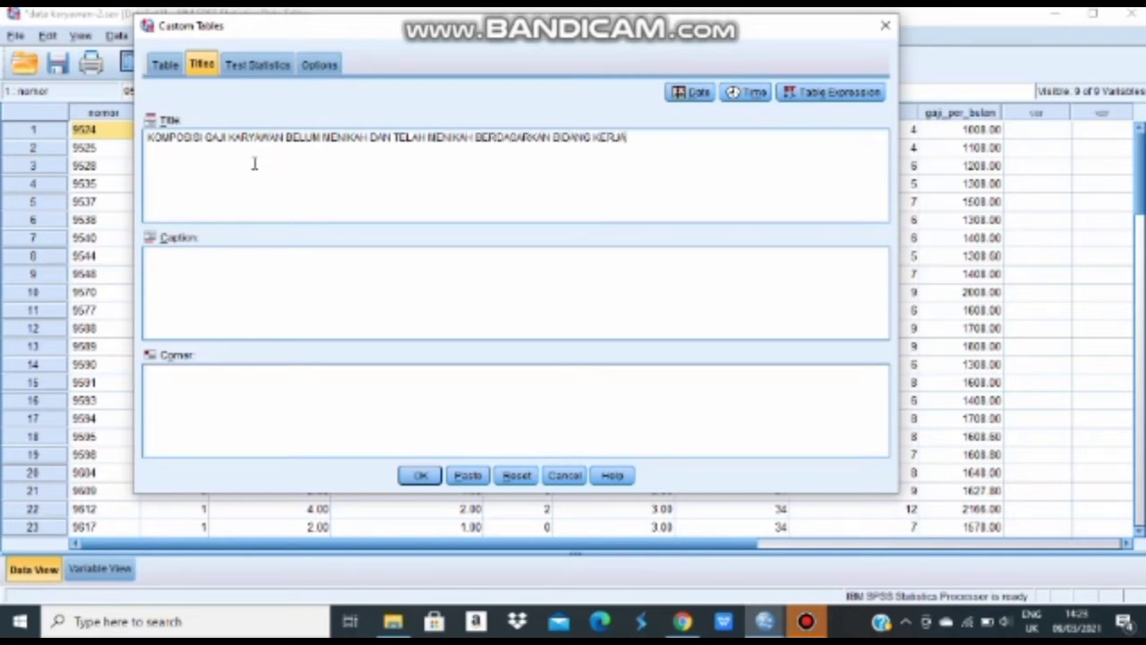
Enter "STATISTIK" as the table caption and "KPI" as the corner text, and generate the table.
{"action": "left_click", "coordinate": [235, 299]}
{"action": "type", "text": "STATISTIK"}
{"action": "left_click", "coordinate": [215, 391]}
{"action": "type", "text": "KPI"}
{"action": "left_click", "coordinate": [418, 475]}
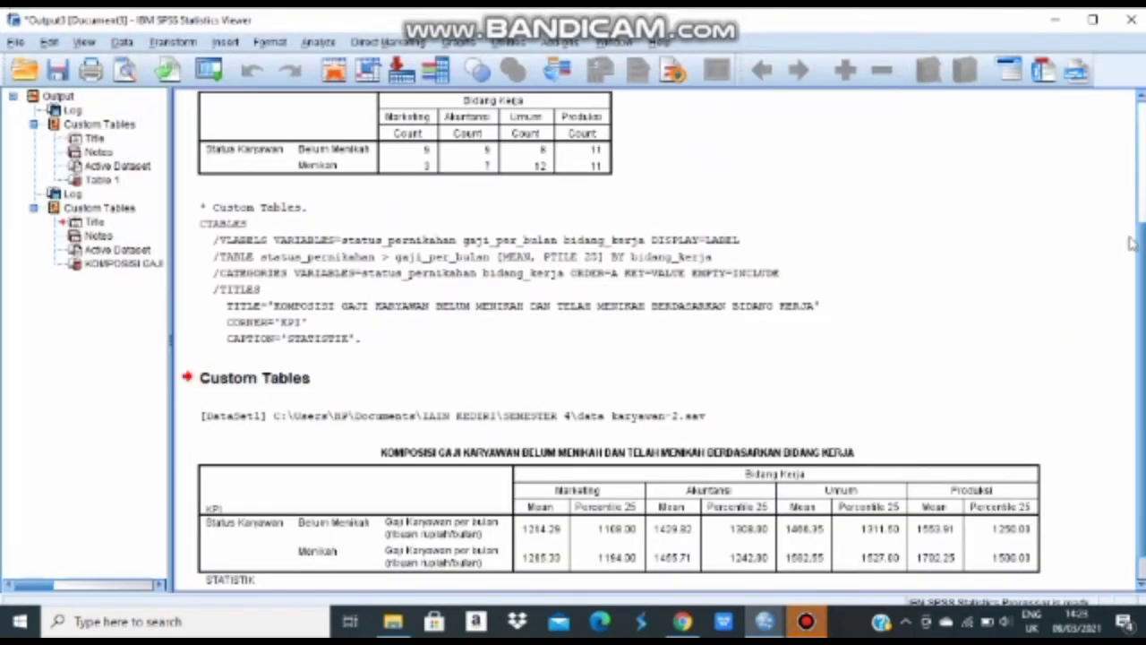
Go back from the output to the dataset and clear every setting of the previous salary table in Custom Tables.
{"action": "scroll", "coordinate": [1139, 224], "scroll_direction": "up", "scroll_amount": 3}
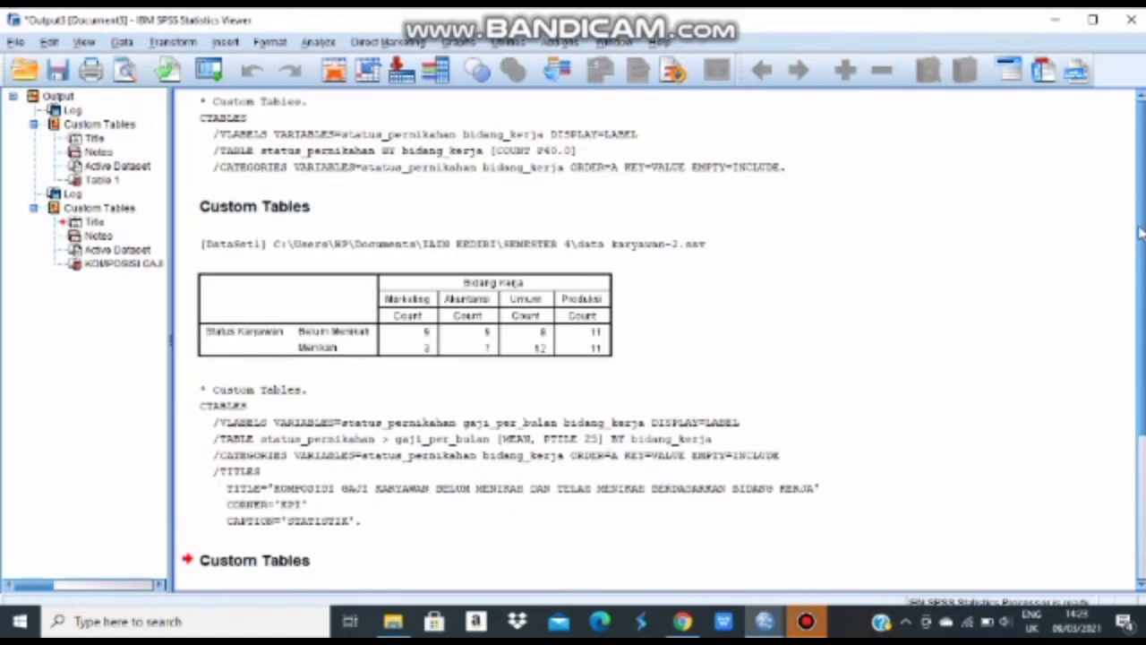
{"action": "key", "text": "alt+Tab"}
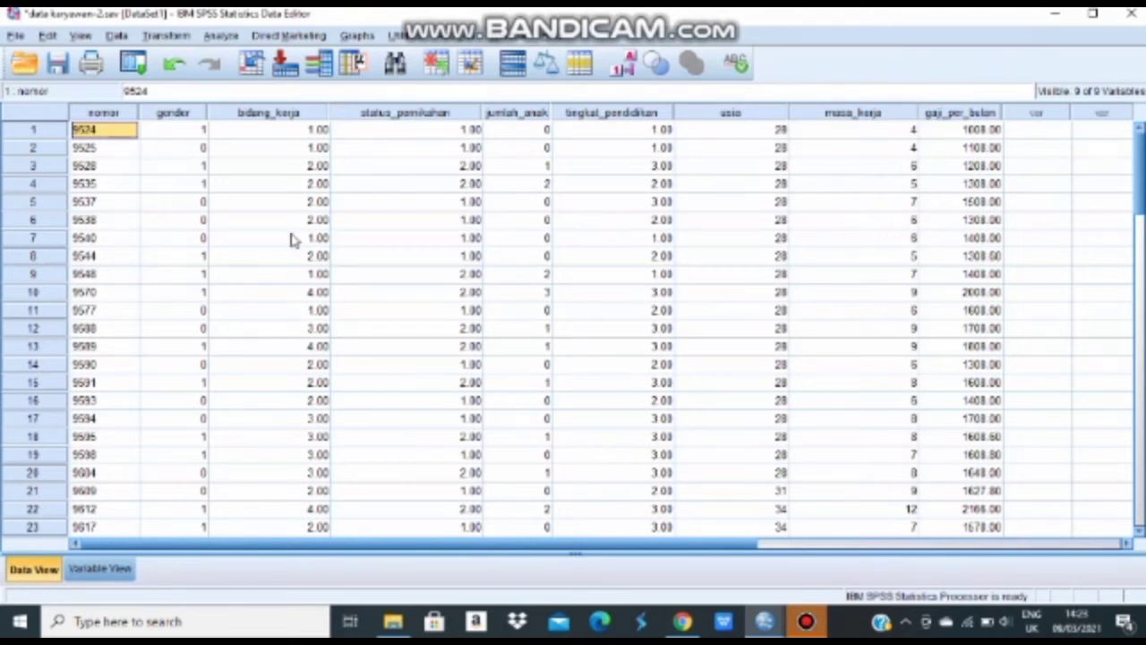
{"action": "left_click", "coordinate": [219, 36]}
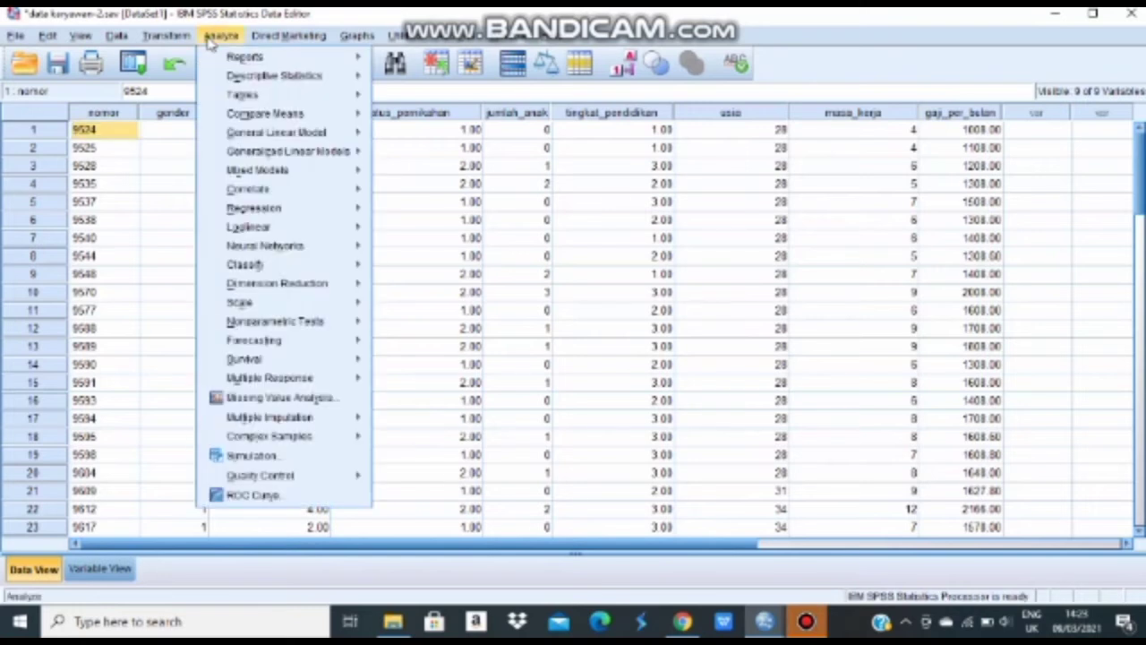
{"action": "mouse_move", "coordinate": [258, 100]}
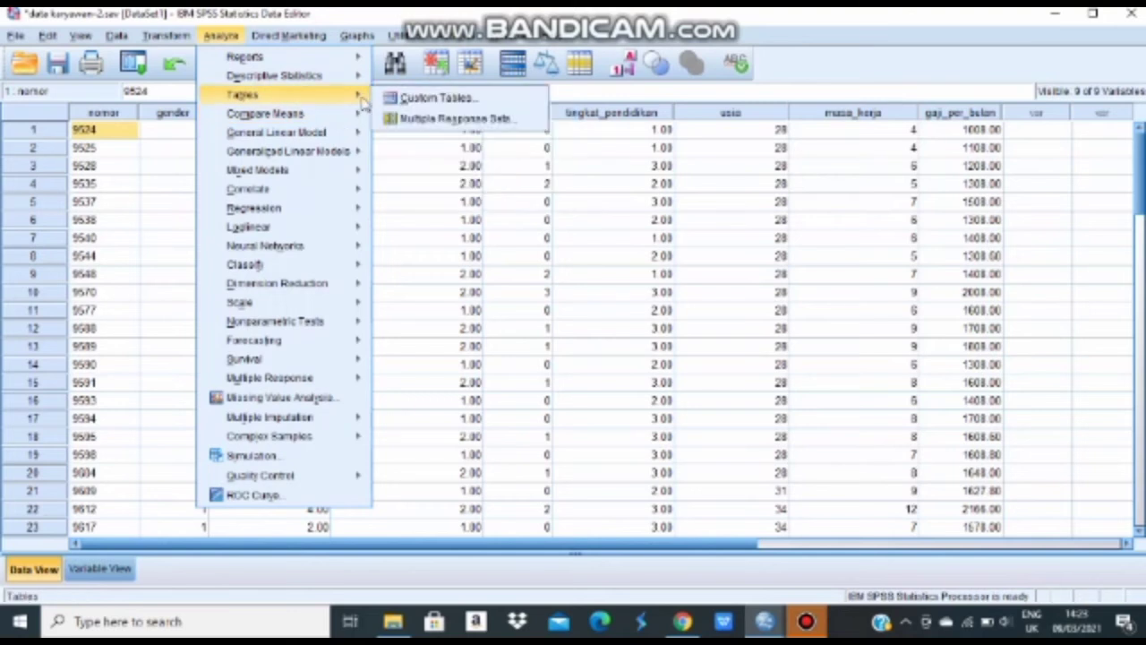
{"action": "left_click", "coordinate": [394, 97]}
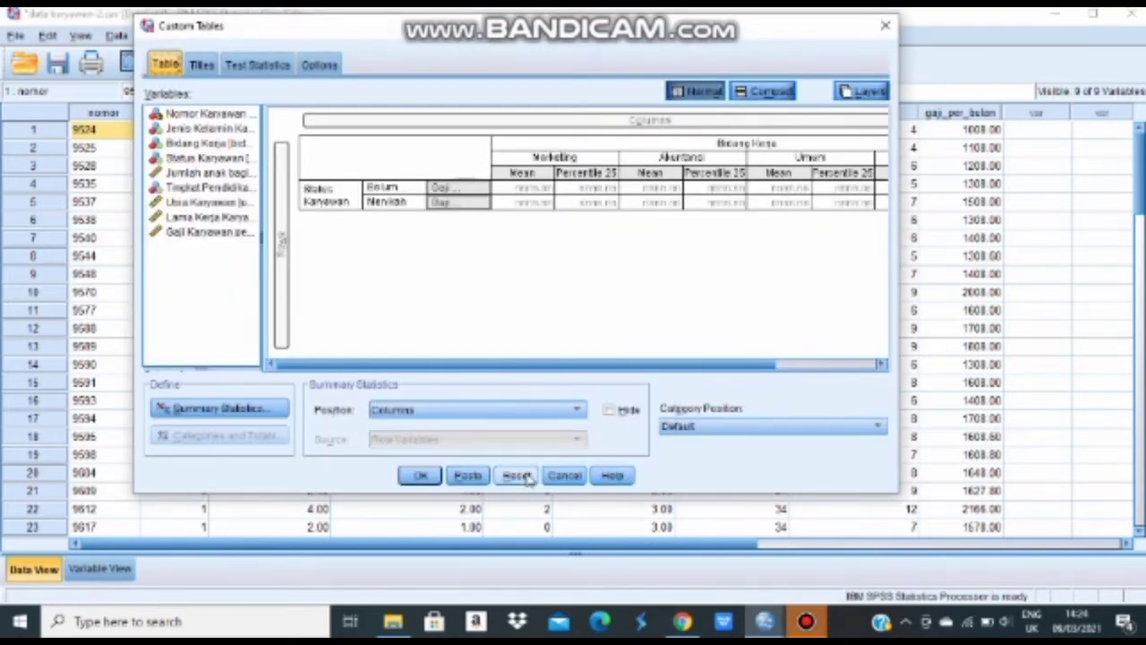
{"action": "left_click", "coordinate": [517, 475]}
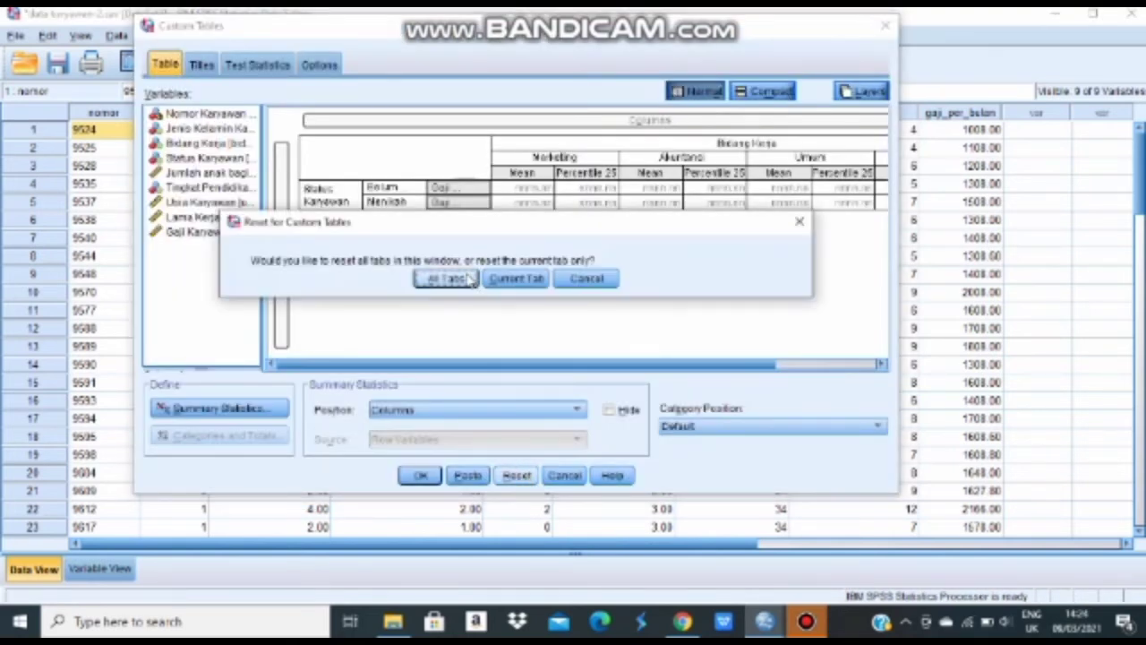
{"action": "left_click", "coordinate": [469, 279]}
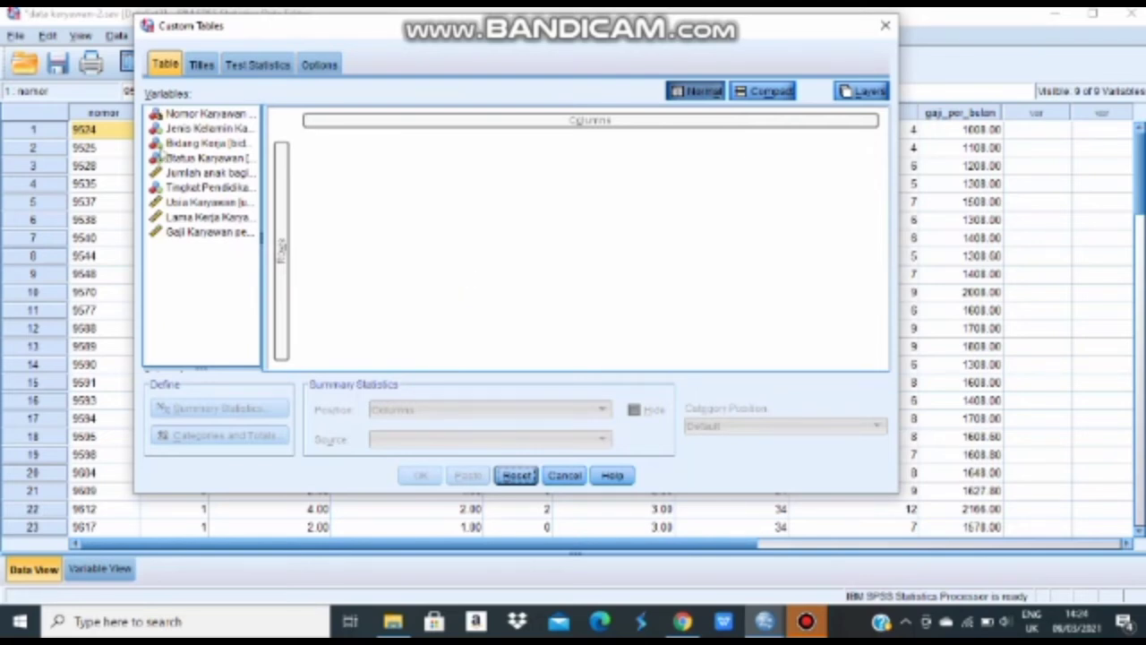
Place Bidang Kerja in the columns and Status Karyawan in the rows of the new custom table.
{"action": "left_click", "coordinate": [189, 147]}
{"action": "left_click_drag", "start_coordinate": [190, 153], "coordinate": [595, 161]}
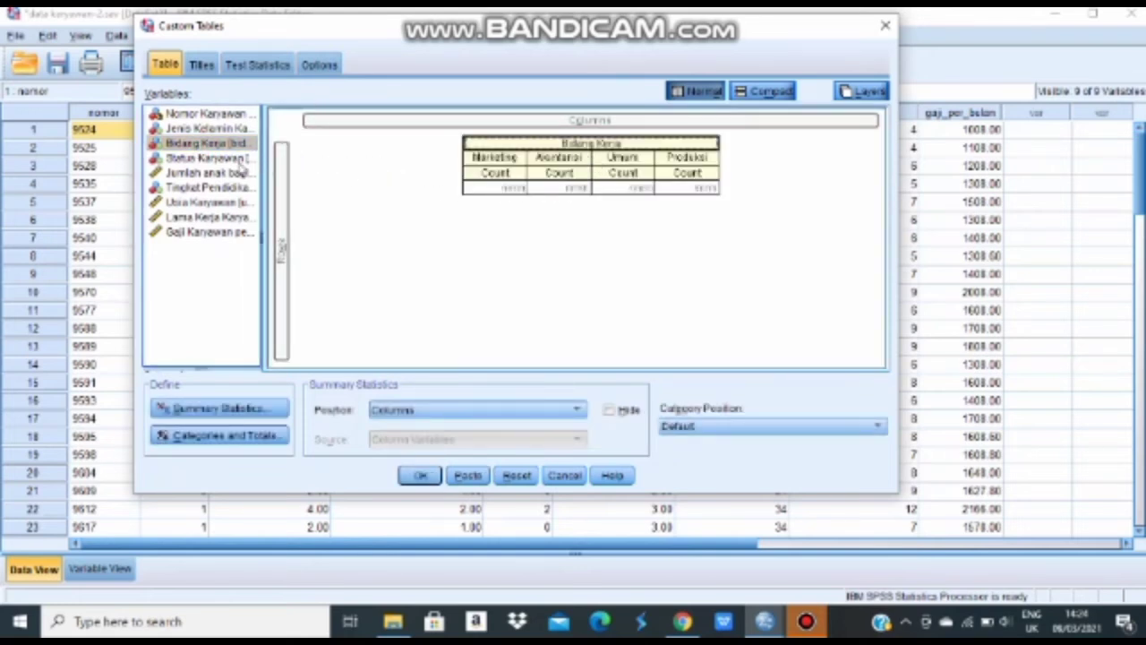
{"action": "left_click", "coordinate": [229, 158]}
{"action": "left_click_drag", "start_coordinate": [229, 158], "coordinate": [325, 184]}
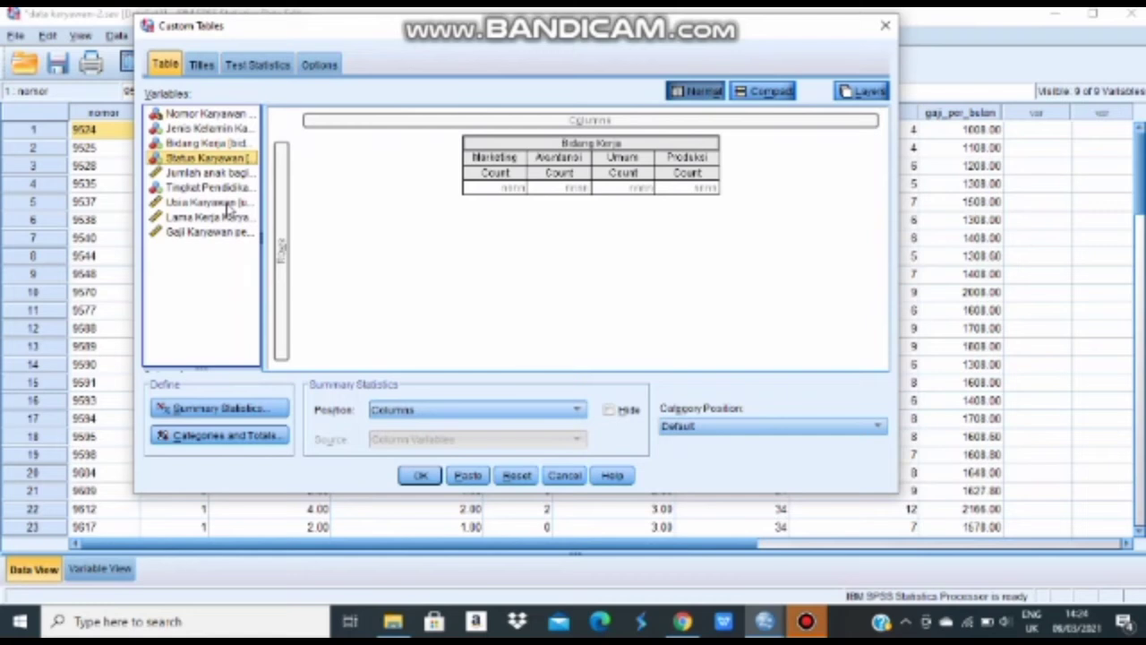
{"action": "left_click_drag", "start_coordinate": [229, 158], "coordinate": [312, 210]}
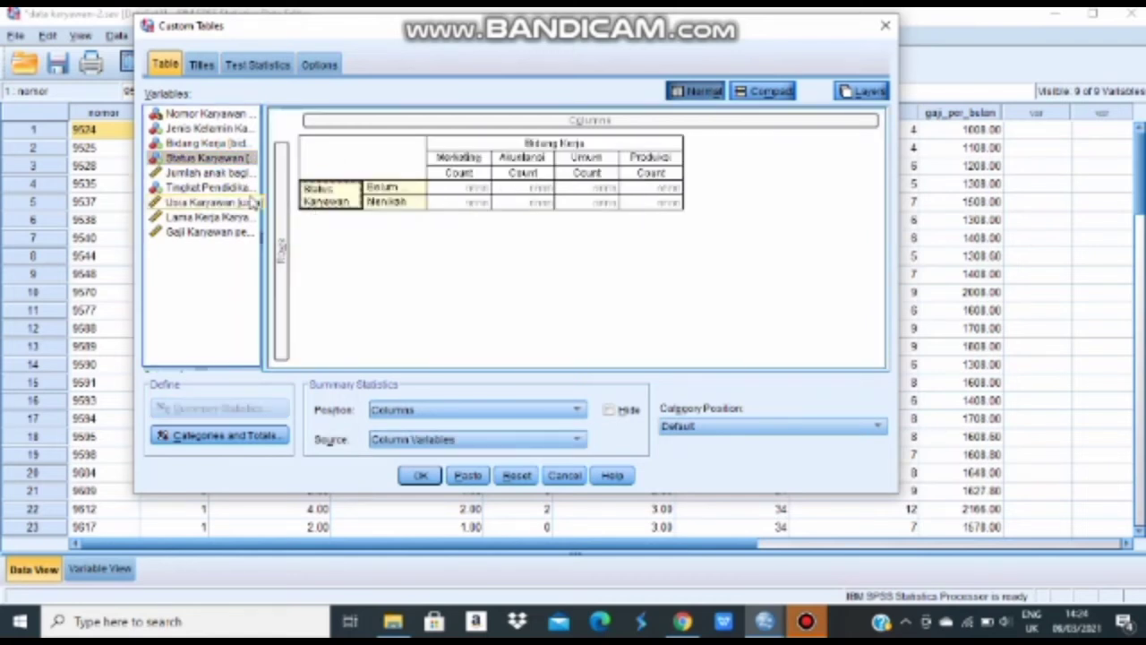
Nest Gaji Karyawan per bulan inside the Status Karyawan rows and Tingkat Pendidikan Karyawan under the Bidang Kerja columns.
{"action": "left_click", "coordinate": [224, 232]}
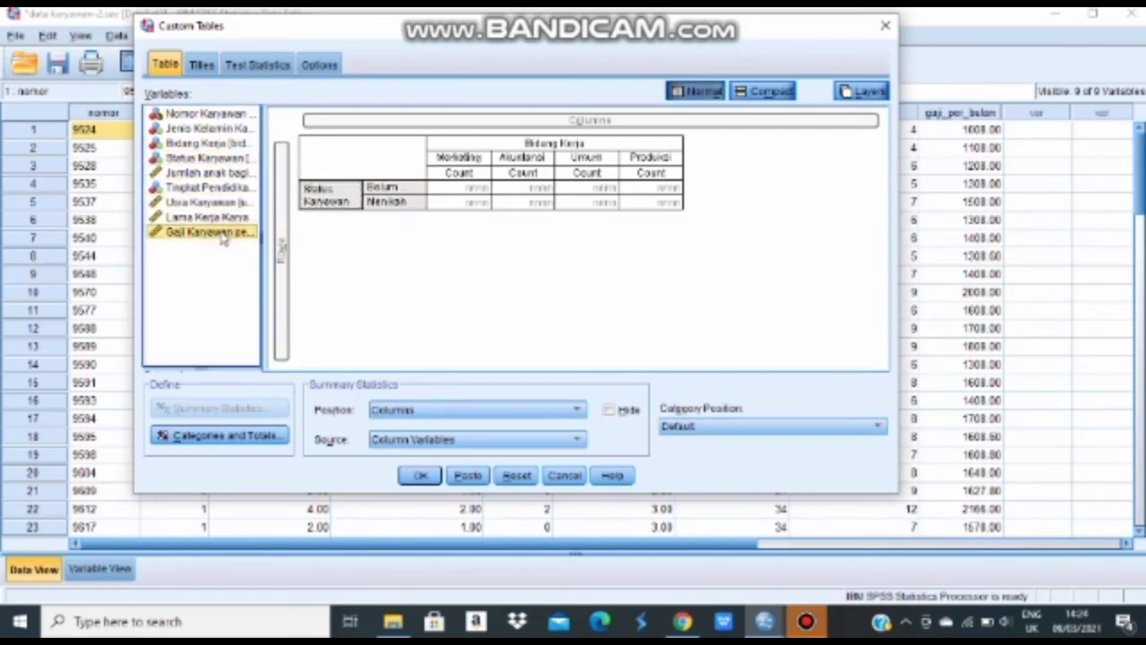
{"action": "left_click_drag", "start_coordinate": [224, 232], "coordinate": [443, 191]}
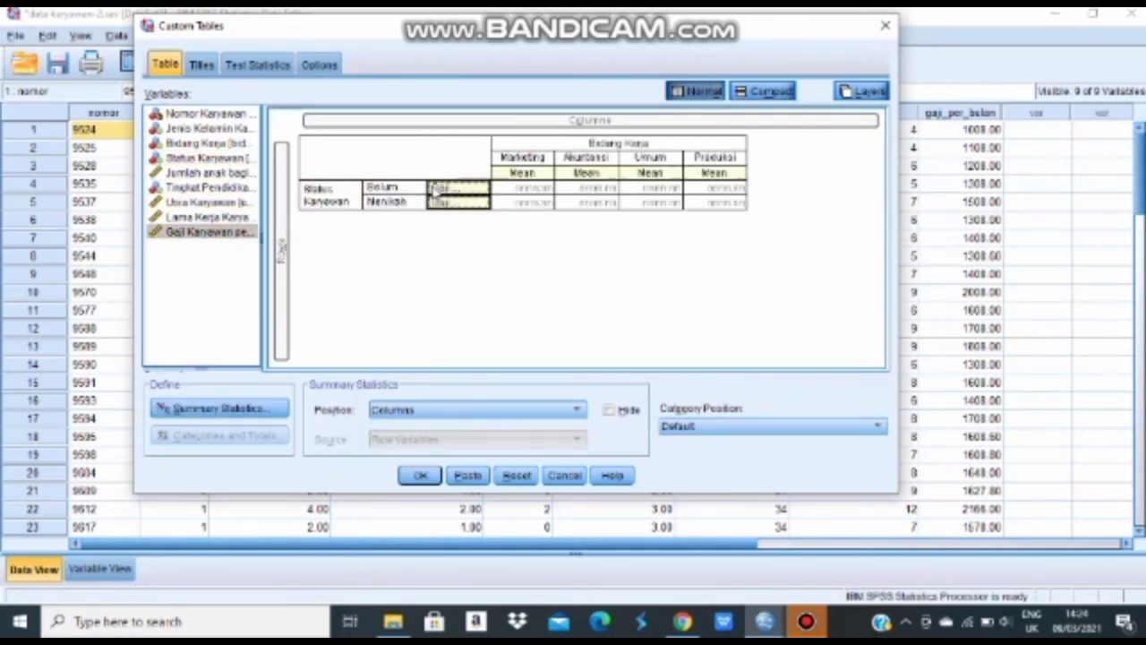
{"action": "left_click", "coordinate": [220, 185]}
{"action": "left_click_drag", "start_coordinate": [218, 188], "coordinate": [528, 189]}
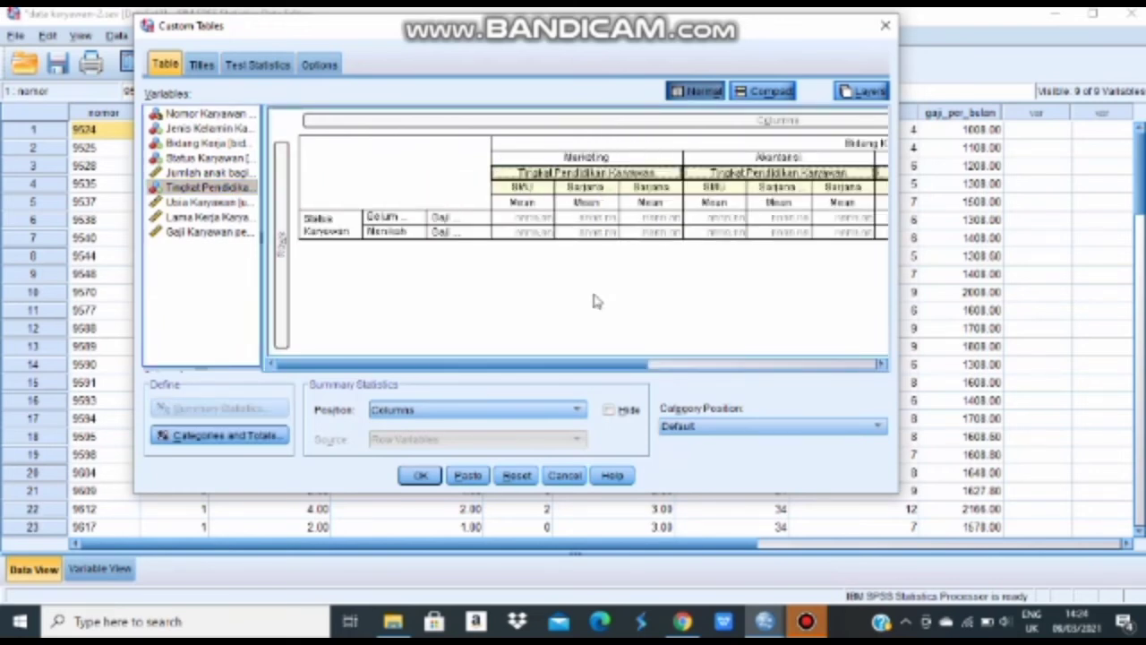
Add Percentile 25 to the summary statistics of Gaji Karyawan per bulan, apply it to the selection, and generate the table.
{"action": "left_click", "coordinate": [483, 213]}
{"action": "double_click", "coordinate": [483, 213]}
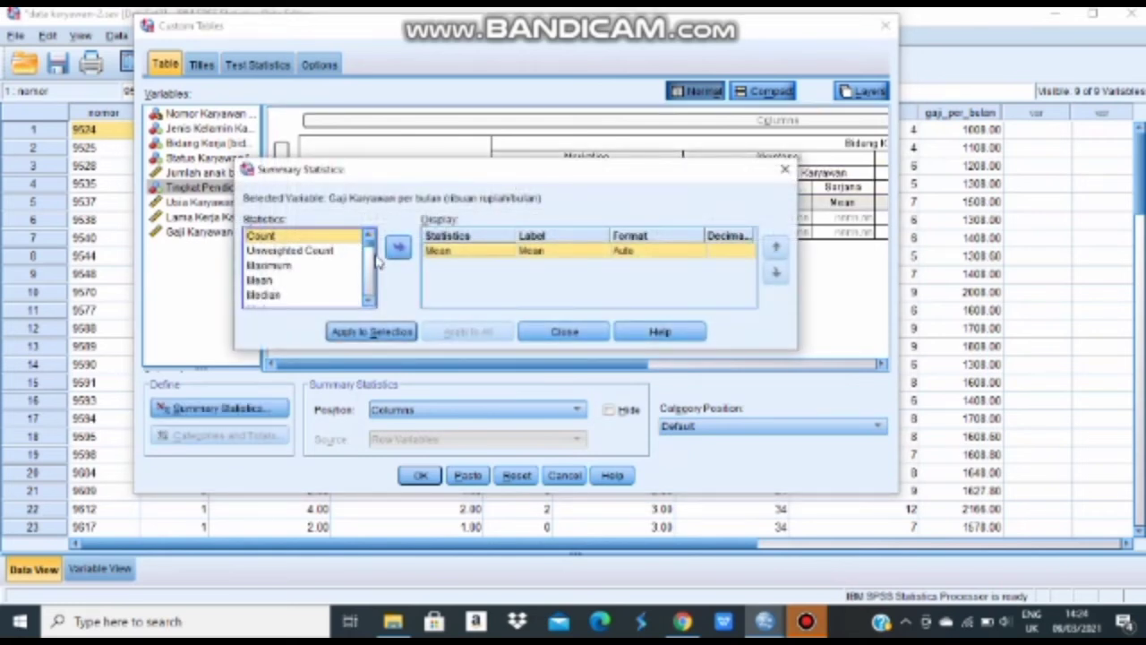
{"action": "left_click_drag", "start_coordinate": [368, 303], "coordinate": [368, 303]}
{"action": "left_click", "coordinate": [368, 303]}
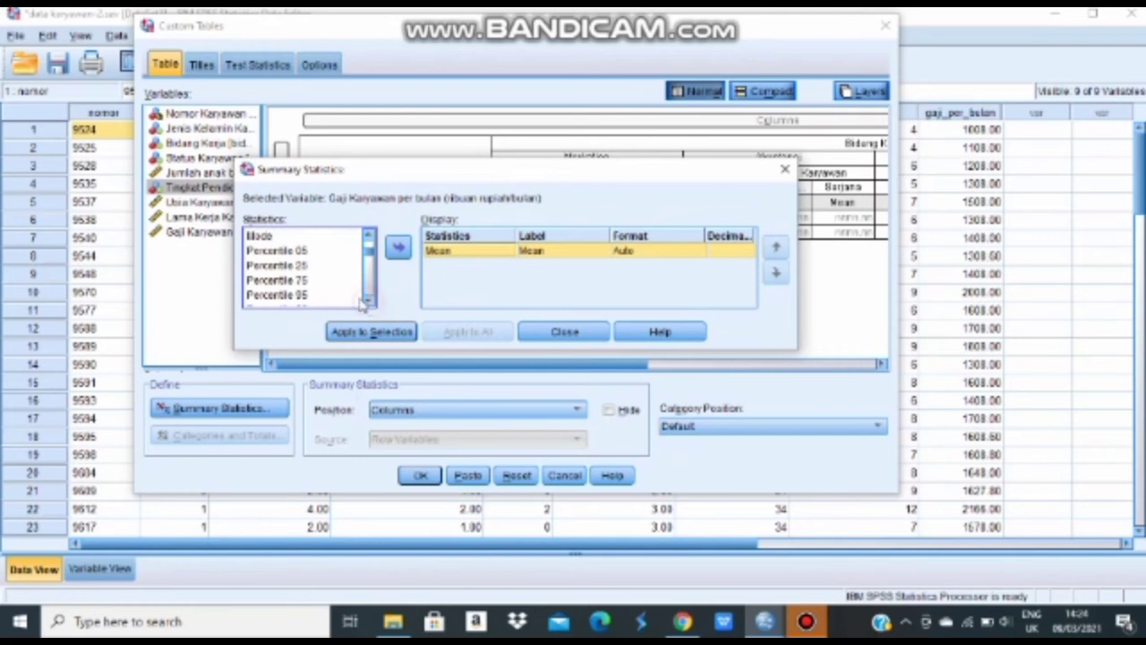
{"action": "left_click", "coordinate": [290, 266]}
{"action": "left_click_drag", "start_coordinate": [294, 274], "coordinate": [433, 273]}
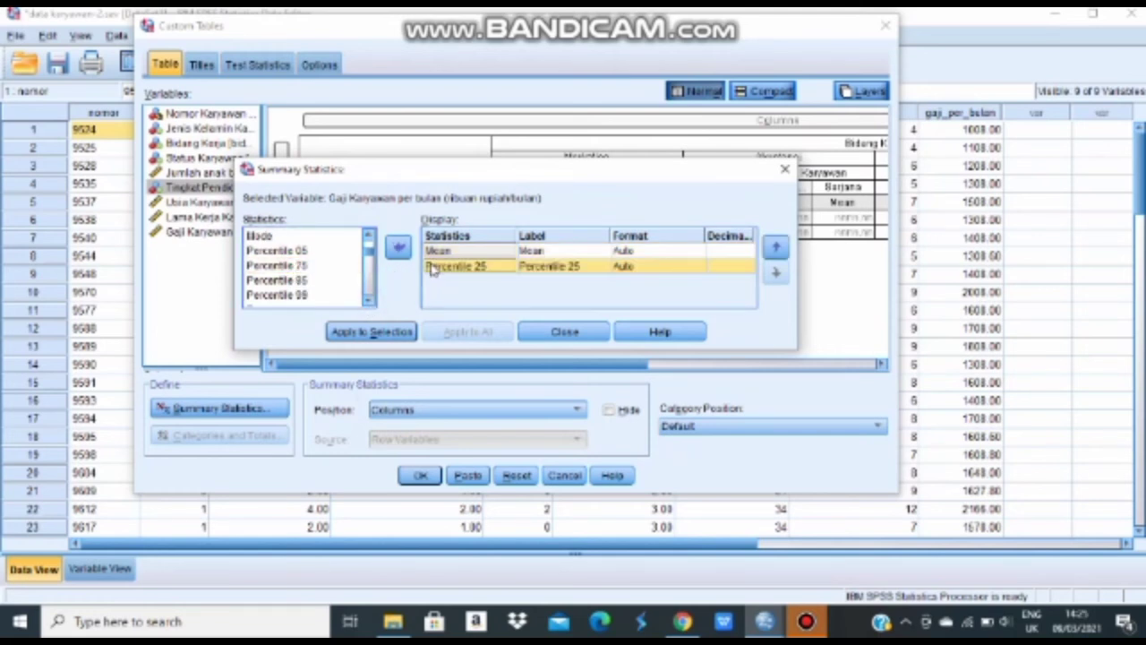
{"action": "left_click", "coordinate": [405, 332]}
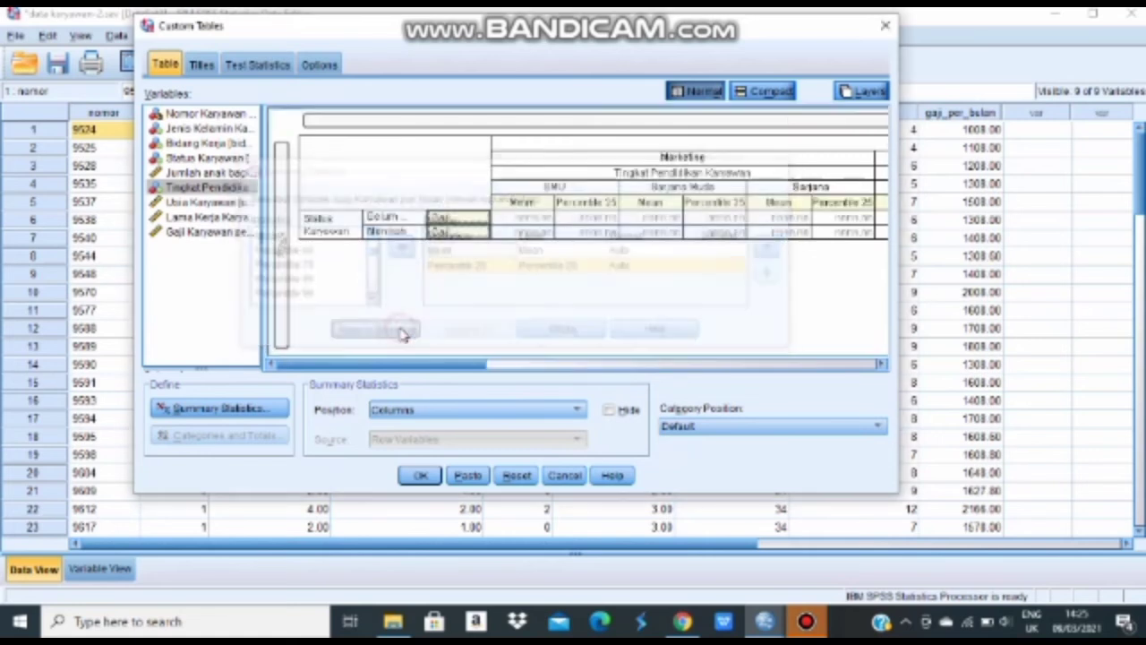
{"action": "left_click", "coordinate": [422, 482]}
{"action": "left_click", "coordinate": [421, 477]}
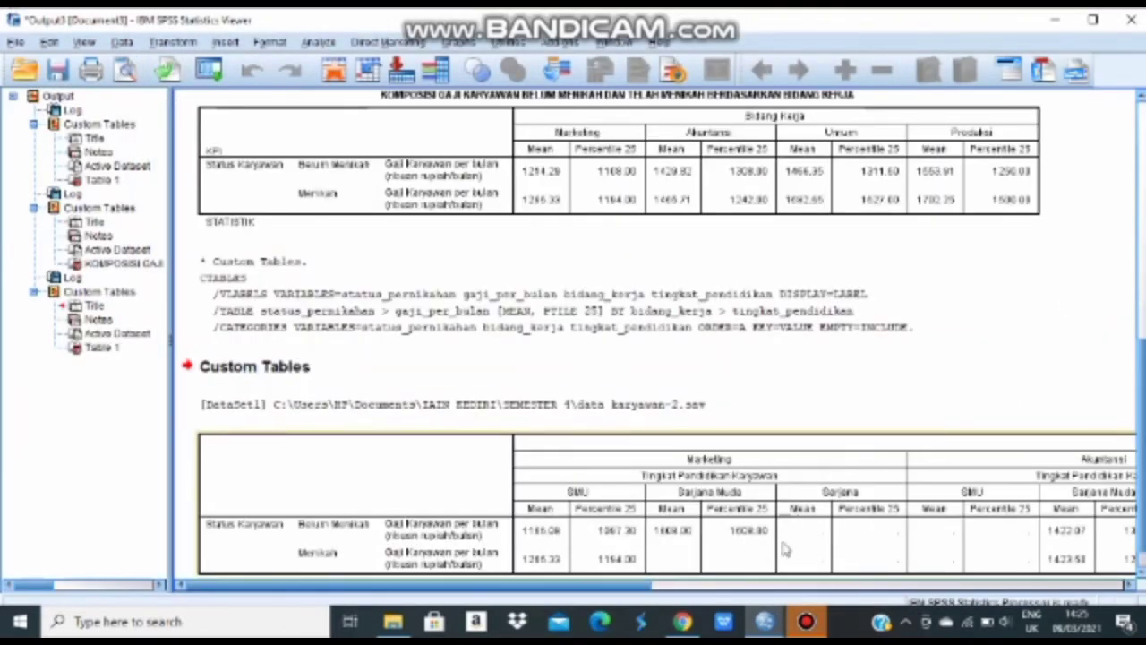
Open the newly generated salary table for pivot editing and transpose its rows and columns.
{"action": "double_click", "coordinate": [445, 482]}
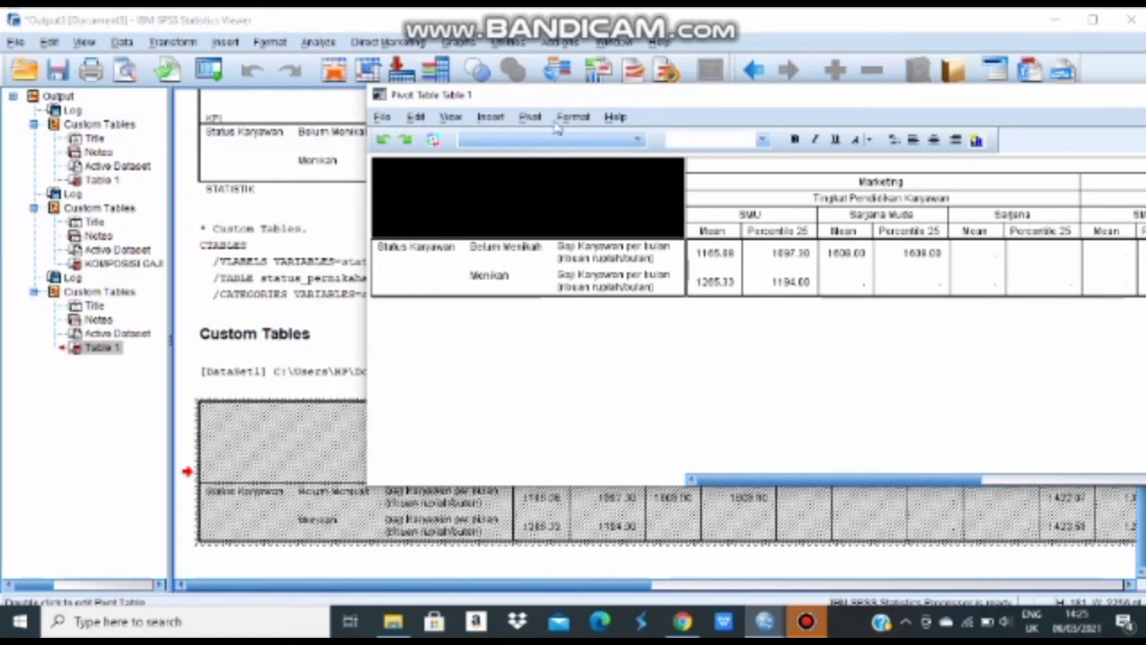
{"action": "left_click", "coordinate": [530, 118]}
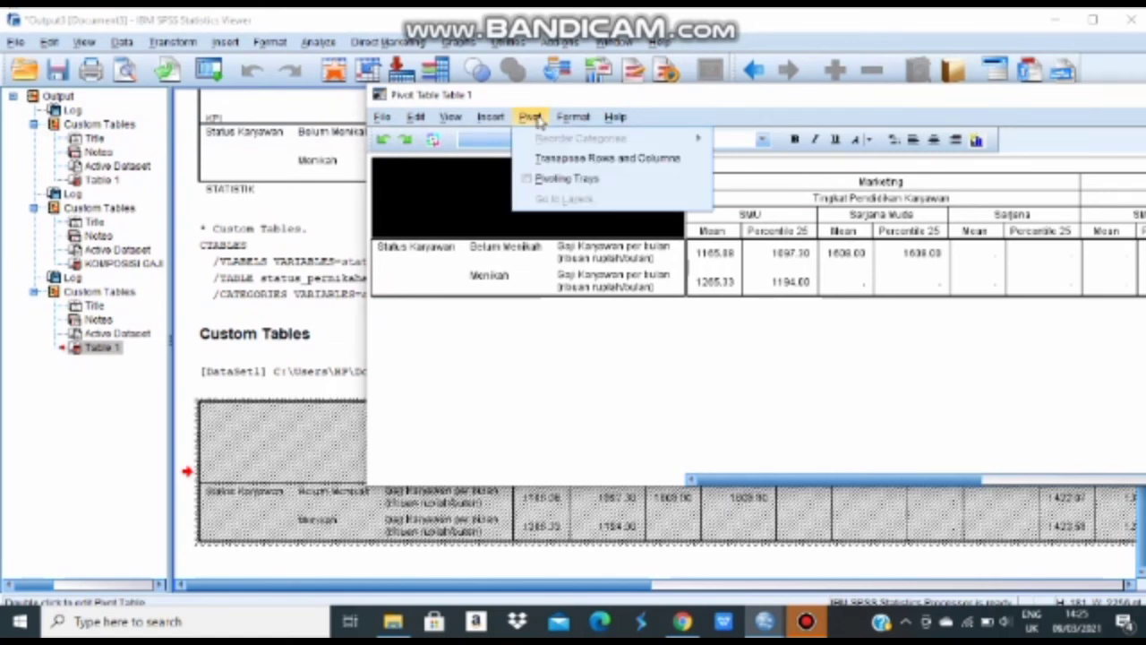
{"action": "left_click", "coordinate": [578, 158]}
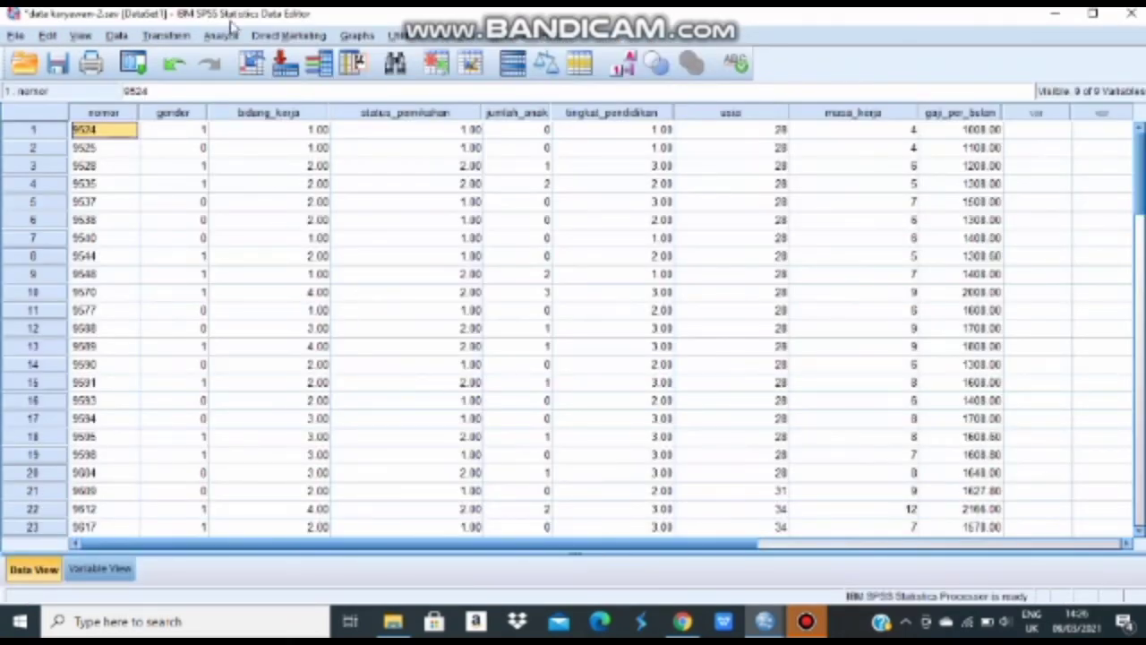
Reopen Custom Tables from the dataset and reset the settings of the salary table by education level.
{"action": "left_click", "coordinate": [224, 35]}
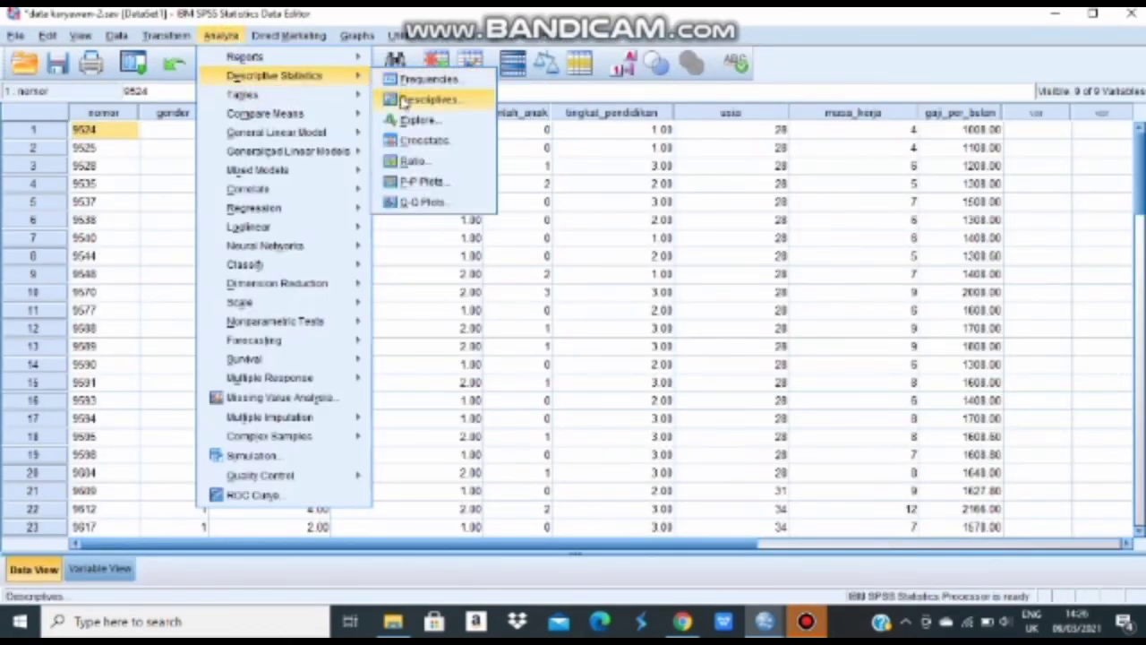
{"action": "mouse_move", "coordinate": [340, 95]}
{"action": "left_click", "coordinate": [381, 99]}
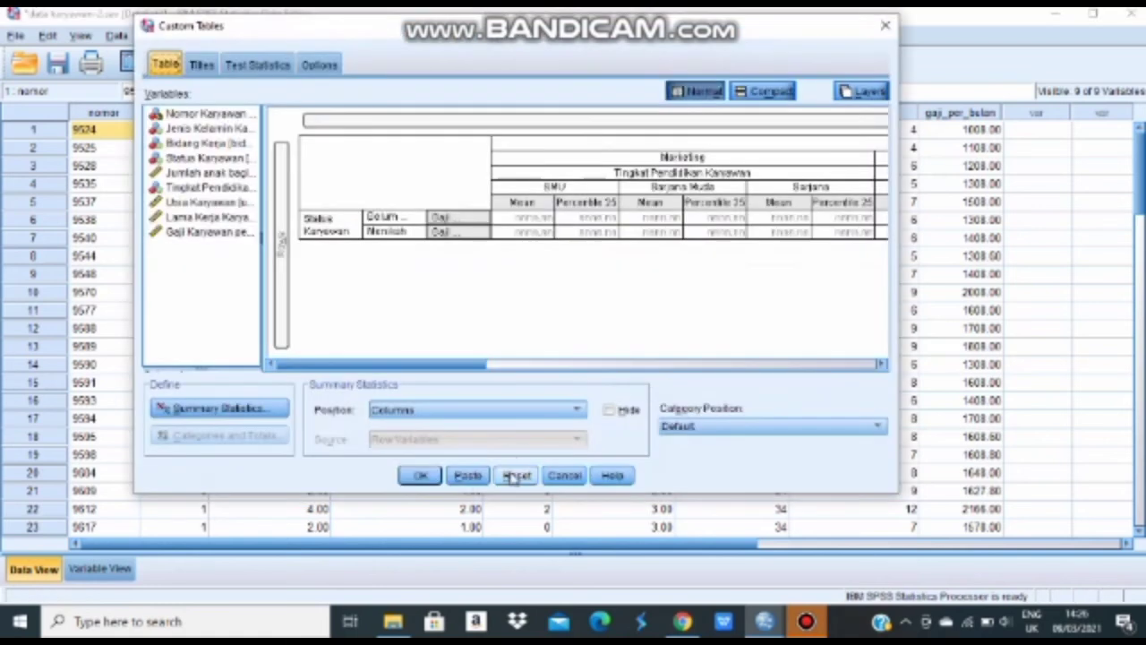
{"action": "left_click", "coordinate": [515, 474]}
{"action": "left_click", "coordinate": [455, 279]}
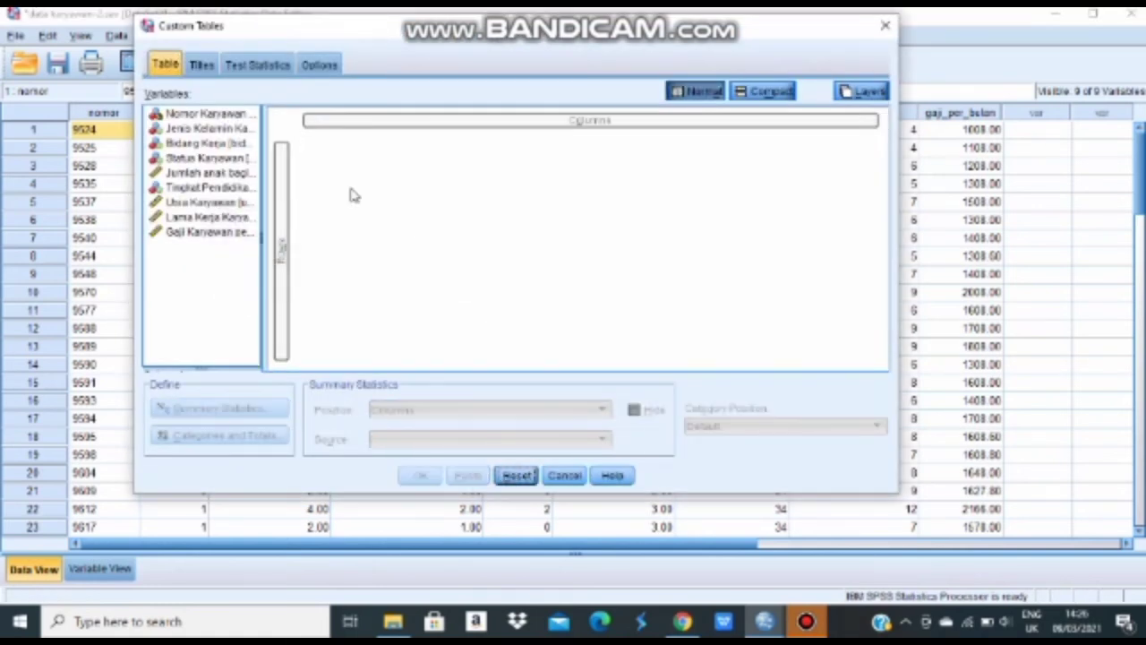
Add Jenis Kelamin and Status Karyawan as layers to the Usia Karyawan table, show each combination of categories as a layer, and generate it.
{"action": "left_click", "coordinate": [867, 92]}
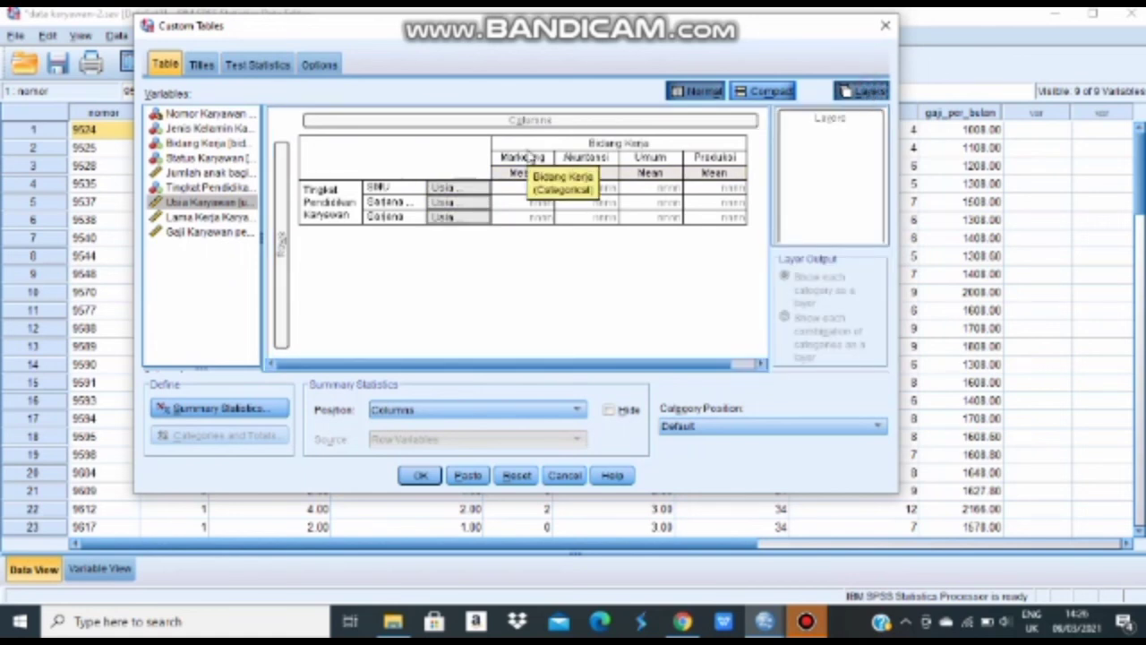
{"action": "left_click_drag", "start_coordinate": [199, 128], "coordinate": [785, 153]}
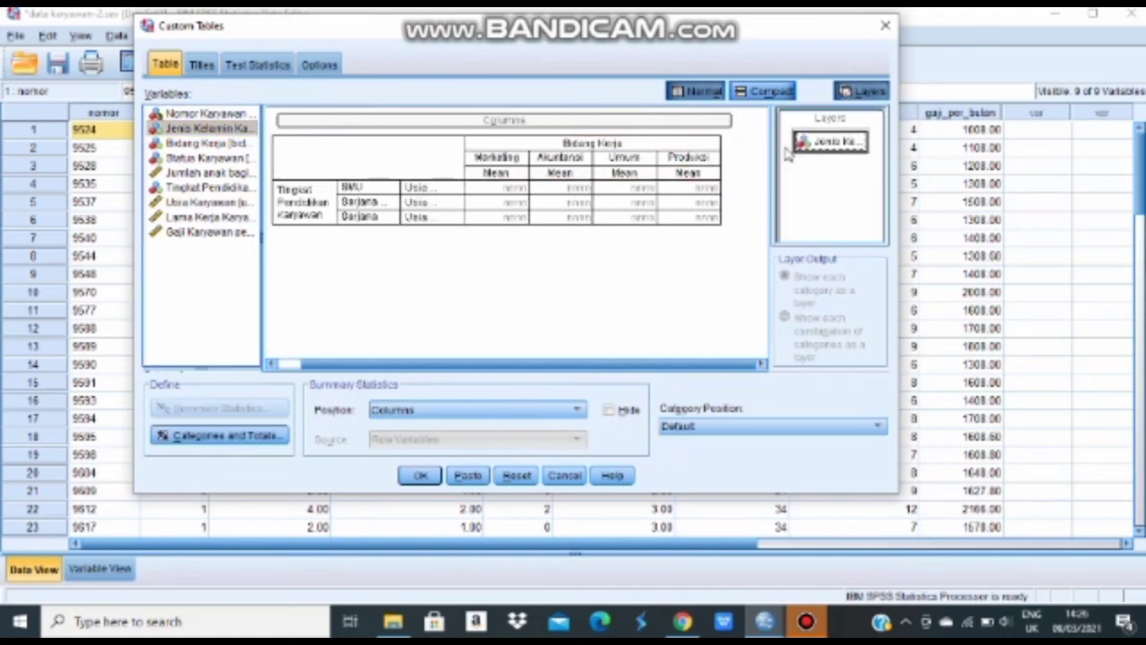
{"action": "left_click_drag", "start_coordinate": [206, 157], "coordinate": [806, 167]}
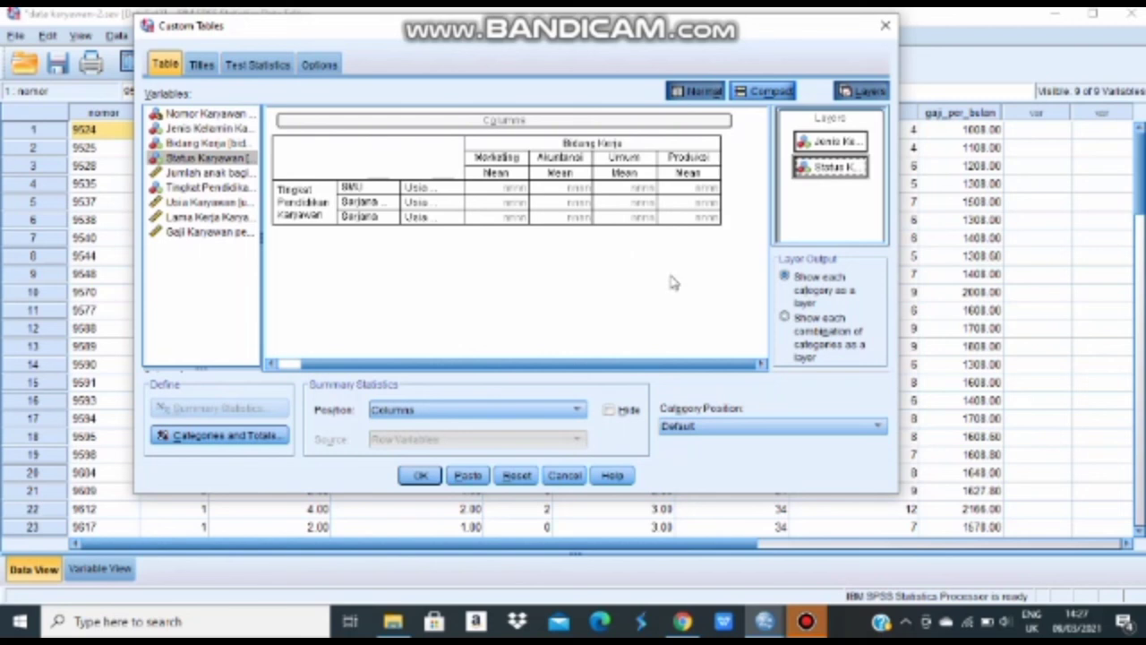
{"action": "left_click", "coordinate": [785, 319]}
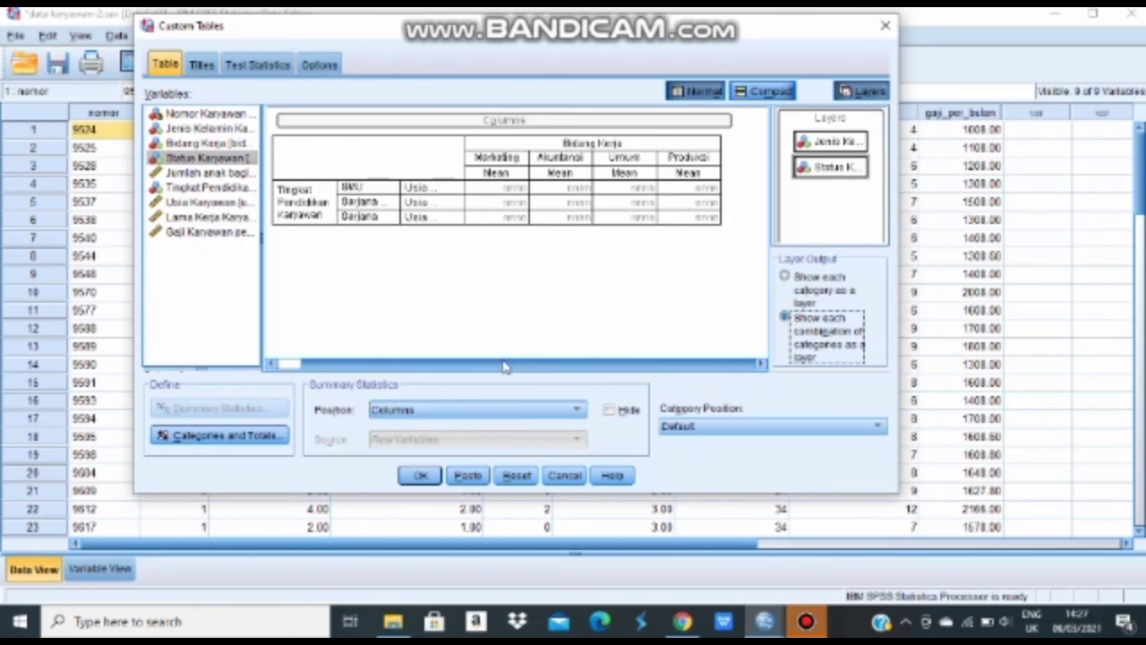
{"action": "left_click", "coordinate": [420, 474]}
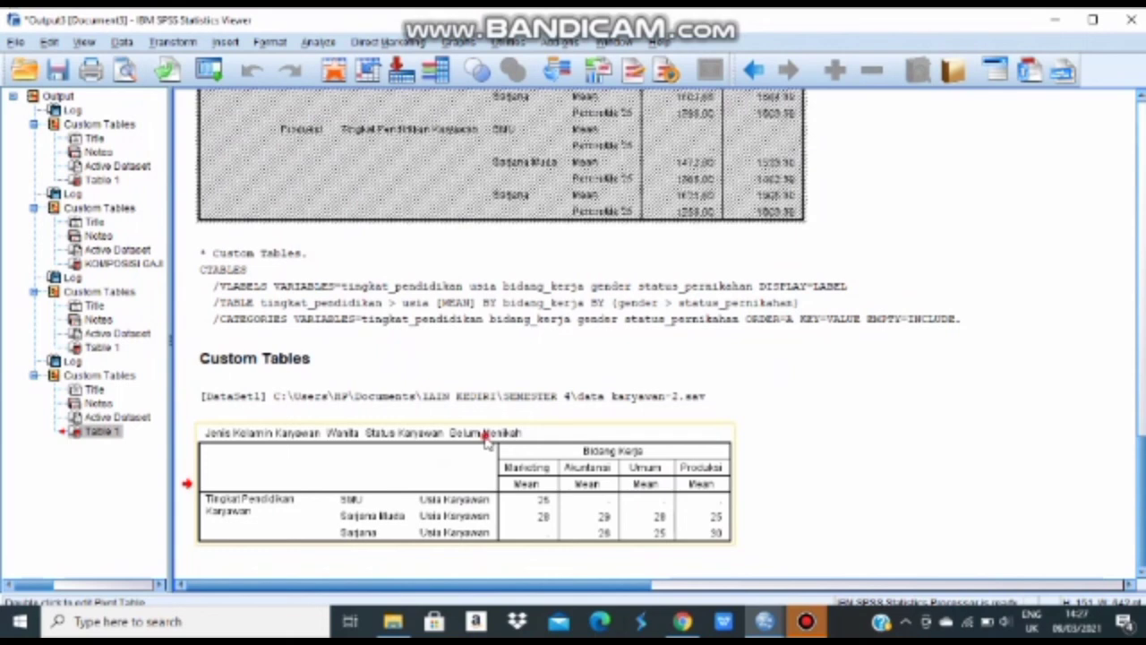
Open the layered output table for editing and switch its layer to Jenis Kelamin Karyawan Wanita, Status Karyawan Menikah.
{"action": "left_click", "coordinate": [484, 435]}
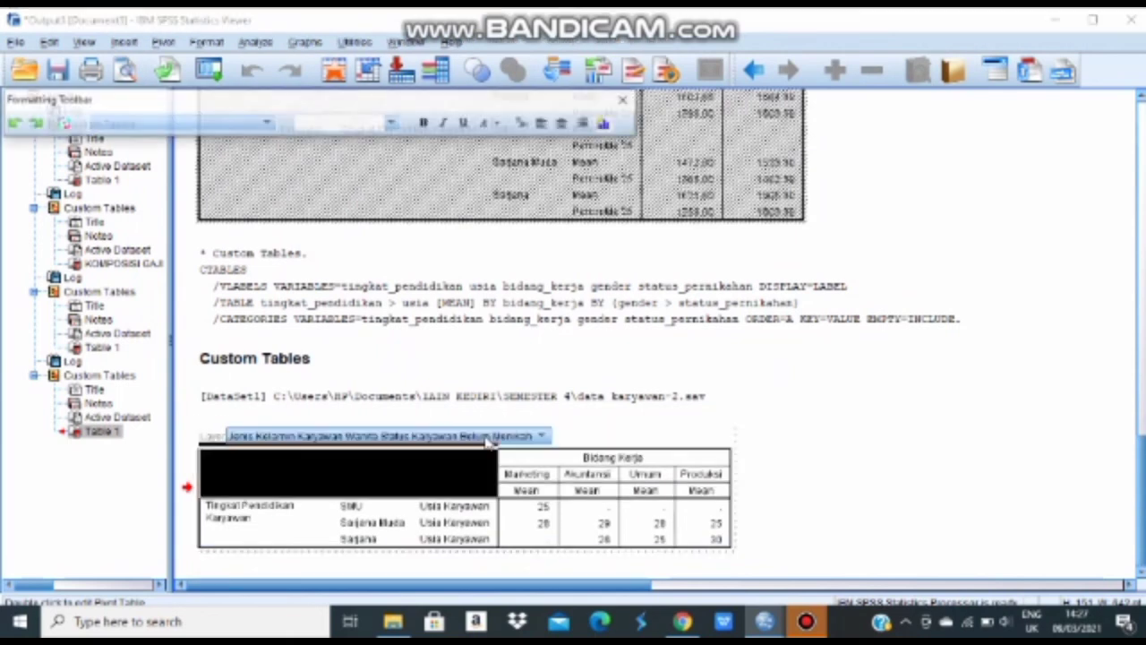
{"action": "left_click", "coordinate": [488, 436]}
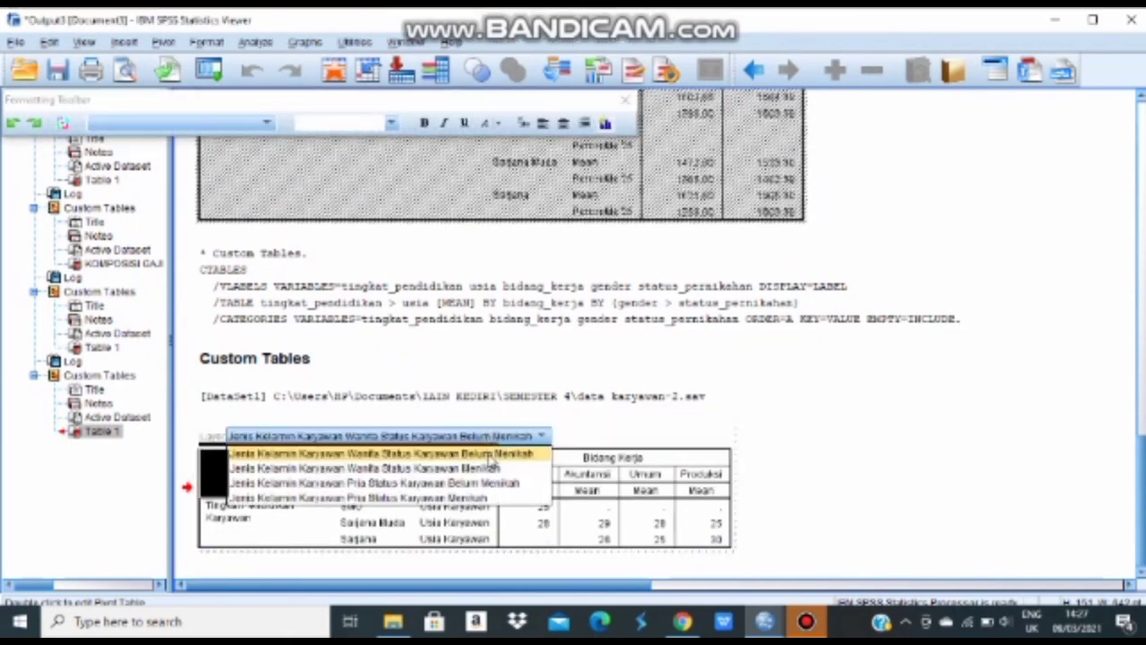
{"action": "left_click", "coordinate": [491, 469]}
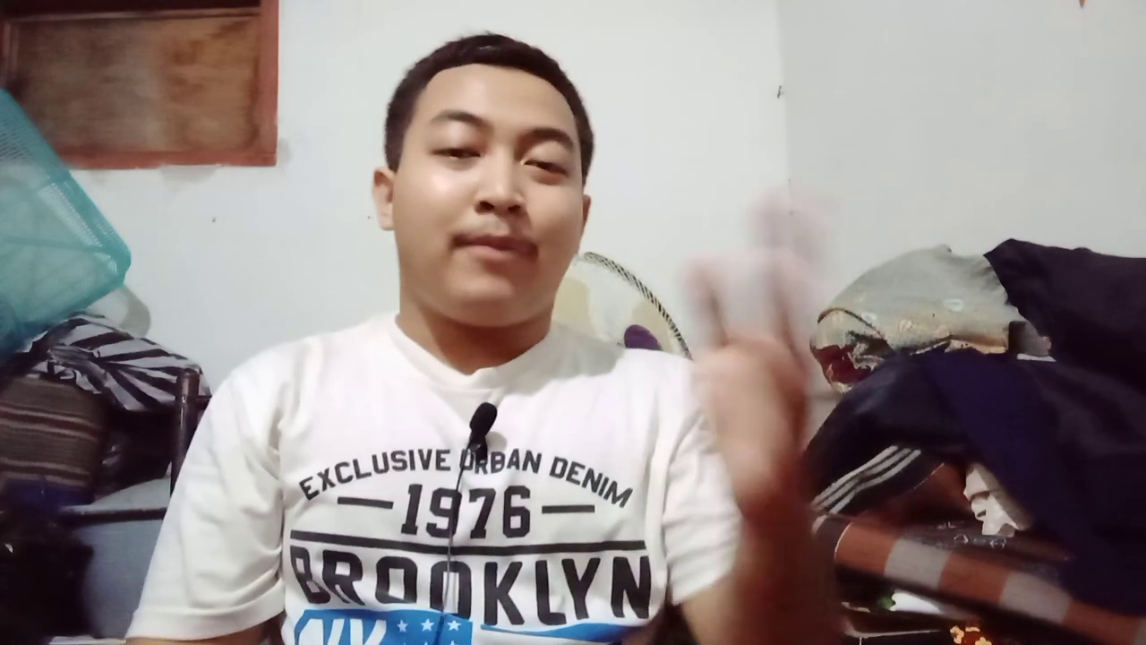